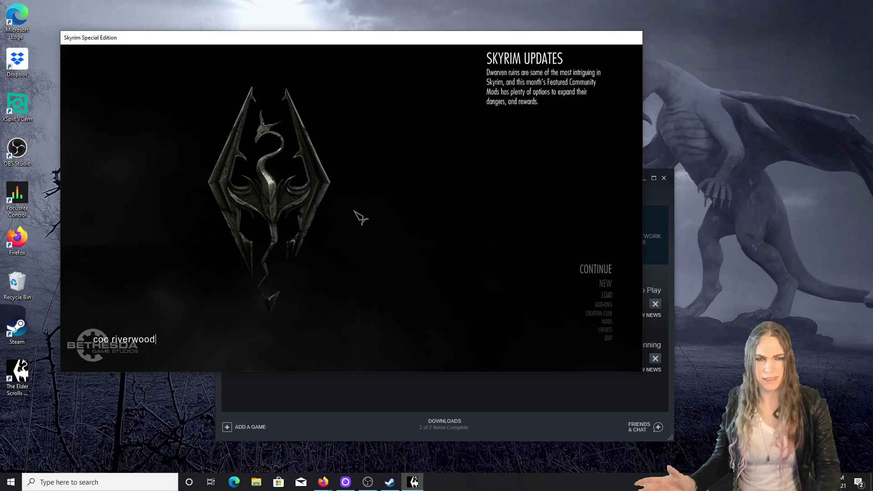
Teleport to Riverwood with coc riverwood, look around, then quit the game with qqq
{"action": "key", "text": "Return"}
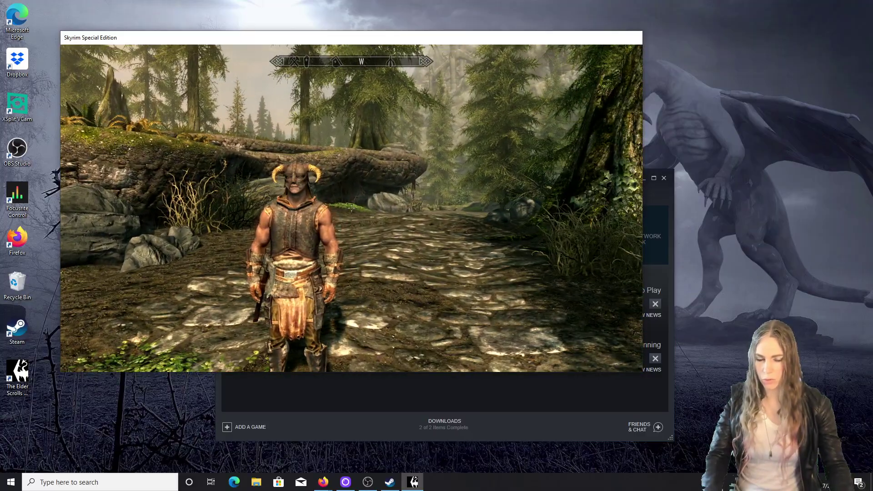
{"action": "key", "text": "grave"}
{"action": "key", "text": "grave"}
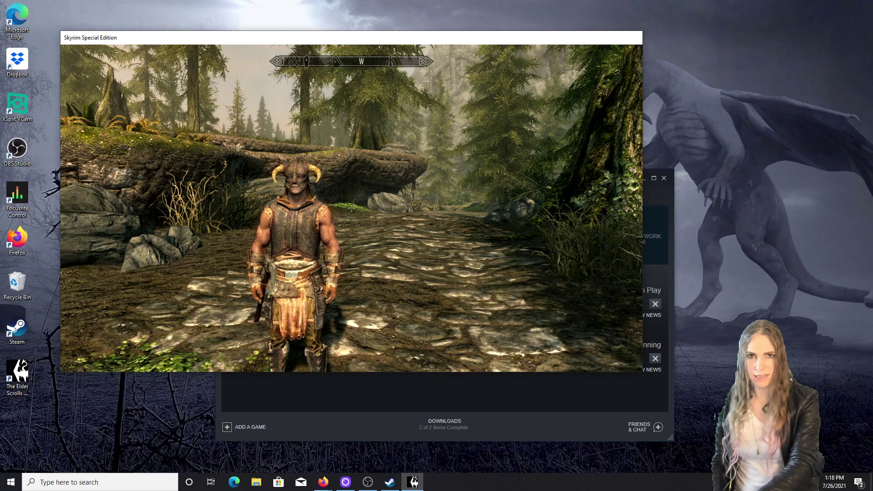
{"action": "key", "text": "grave"}
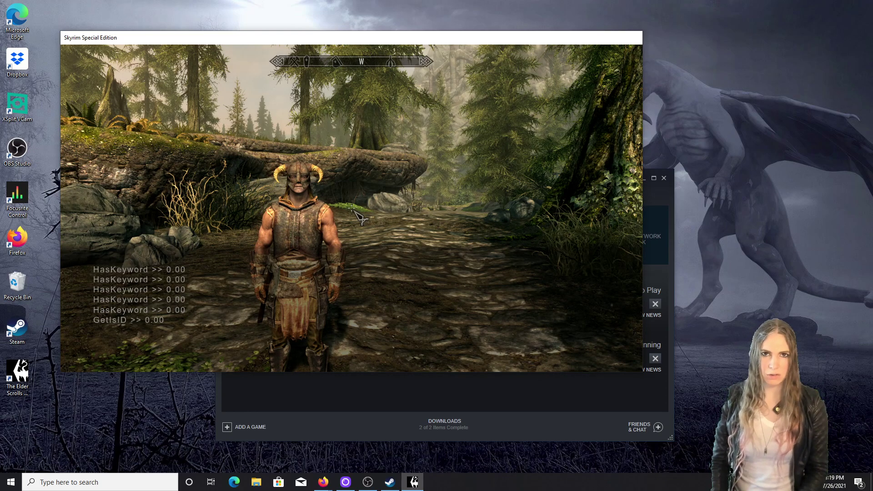
{"action": "key", "text": "grave"}
{"action": "key", "text": "grave"}
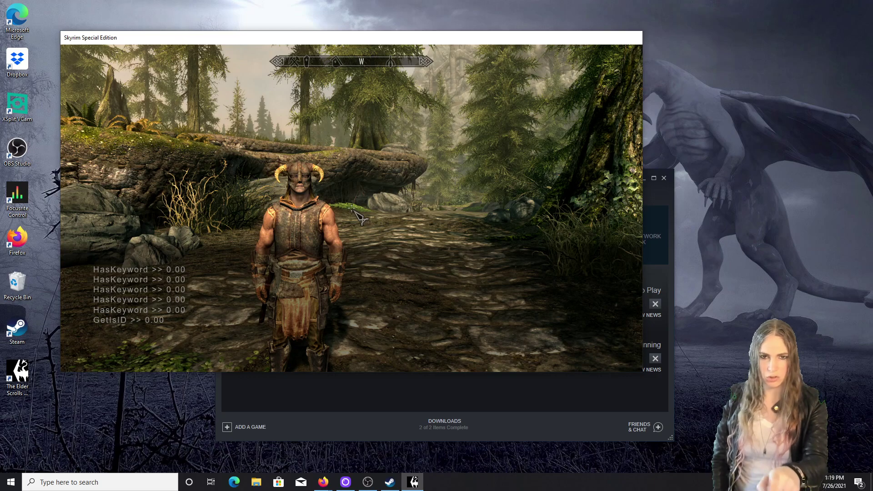
{"action": "type", "text": "hjh"}
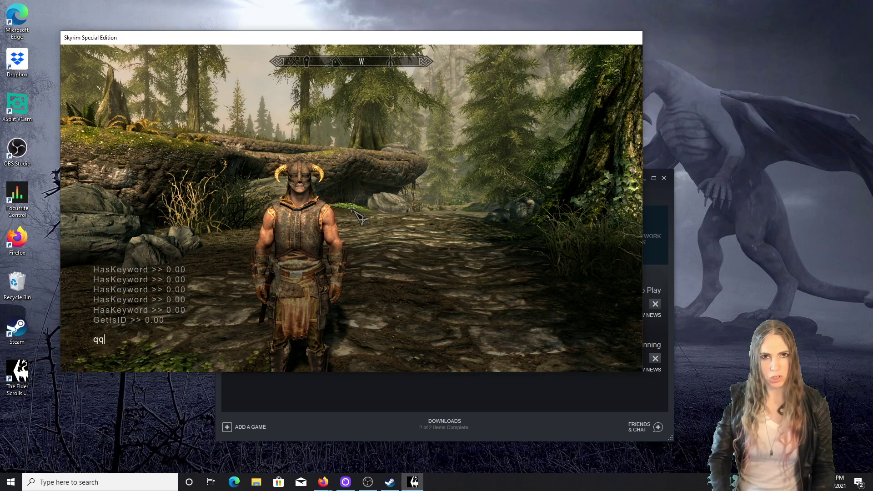
{"action": "key", "text": "Return"}
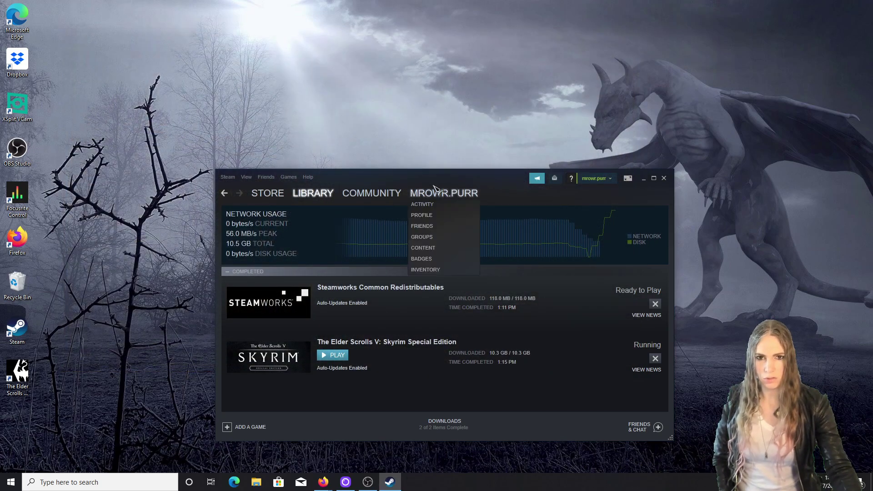
Close the Steam window and bring Firefox back to the front
{"action": "left_click_drag", "start_coordinate": [444, 179], "coordinate": [424, 108]}
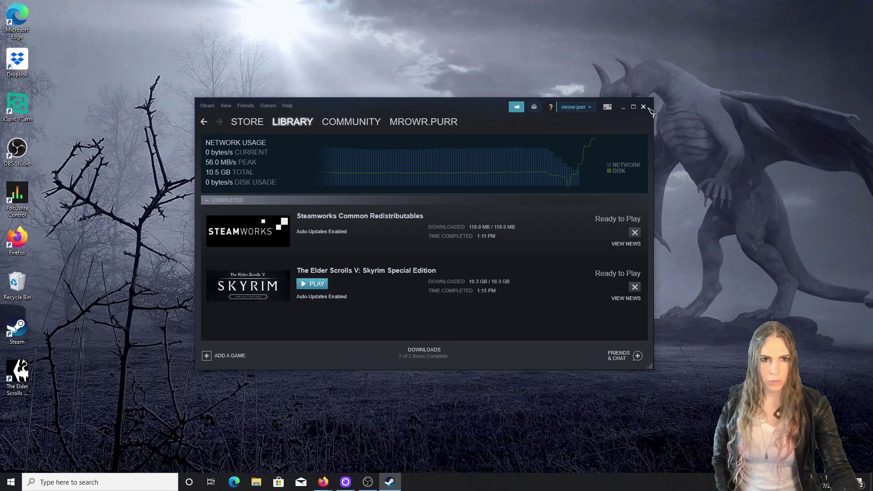
{"action": "left_click", "coordinate": [623, 107]}
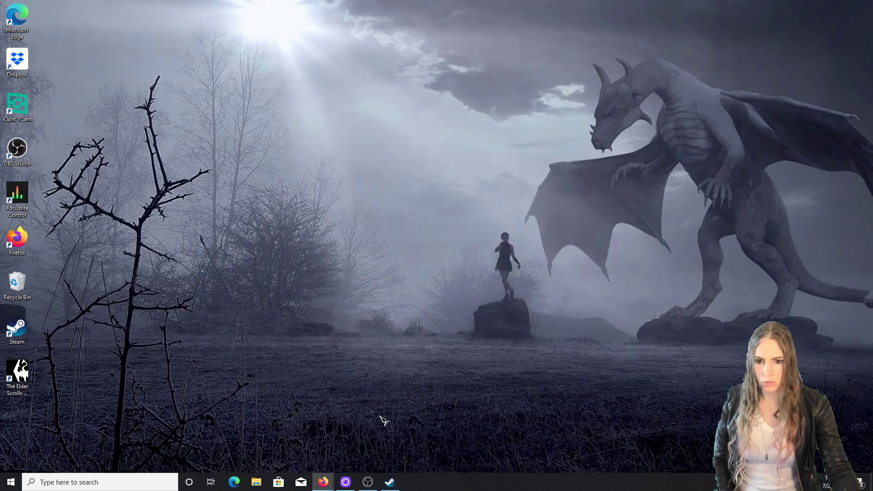
{"action": "mouse_move", "coordinate": [334, 482]}
{"action": "left_click", "coordinate": [299, 455]}
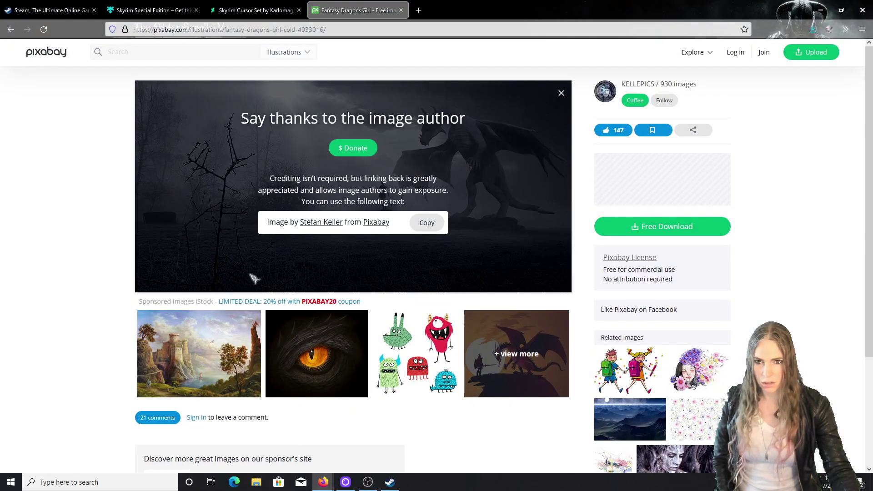
Search 'bethini skyrim', open the Nexus Mods BethINI page, and go to its login page
{"action": "left_click", "coordinate": [418, 10]}
{"action": "type", "text": "be"}
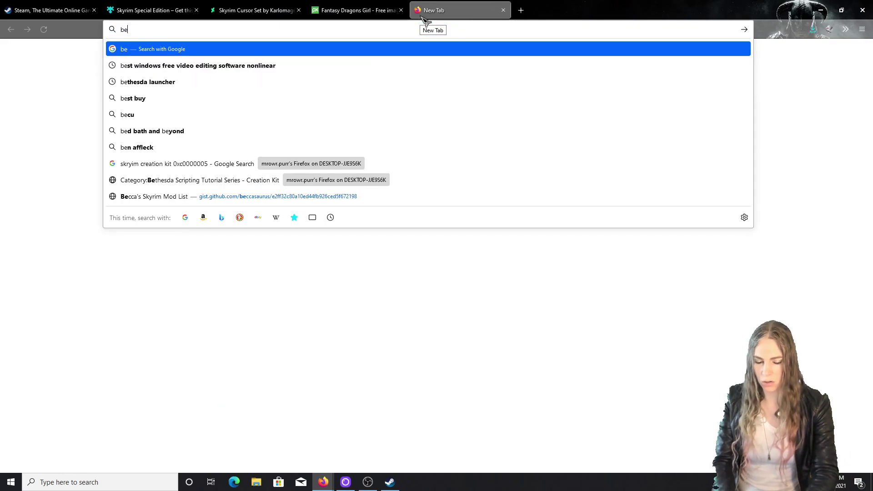
{"action": "type", "text": "thini skyrim"}
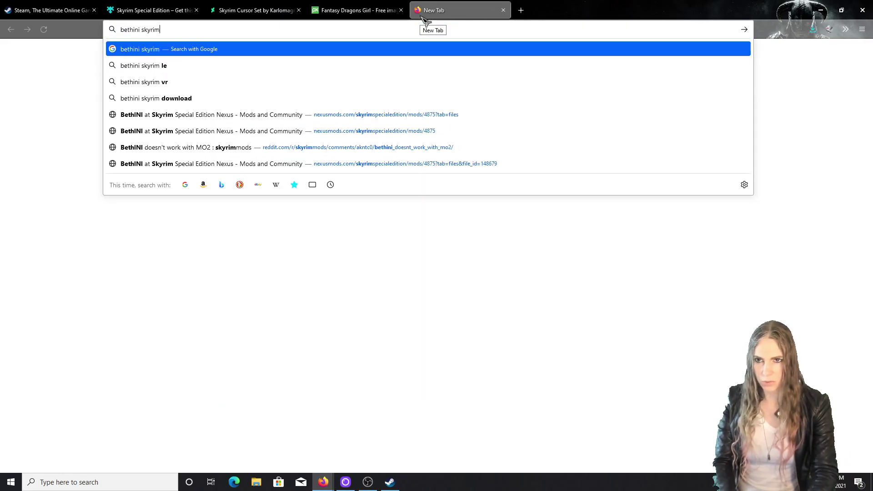
{"action": "key", "text": "Return"}
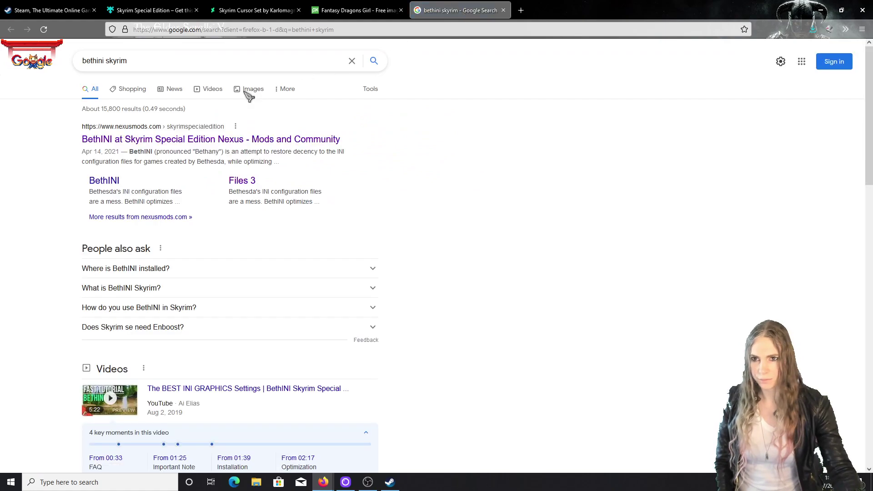
{"action": "left_click", "coordinate": [217, 141]}
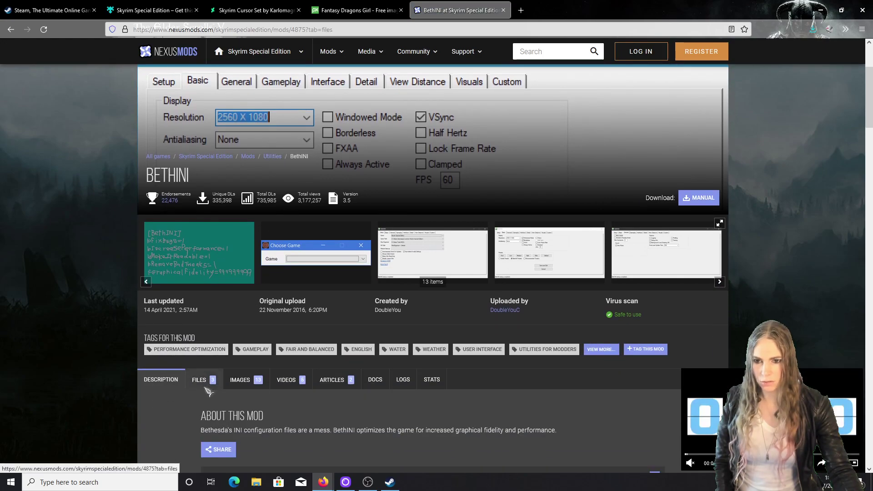
{"action": "scroll", "coordinate": [255, 344], "scroll_direction": "down", "scroll_amount": 5}
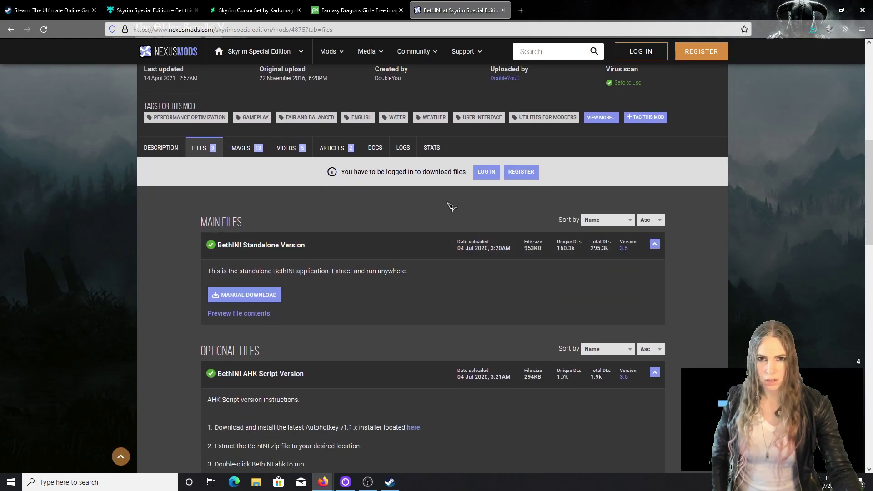
{"action": "left_click", "coordinate": [492, 177]}
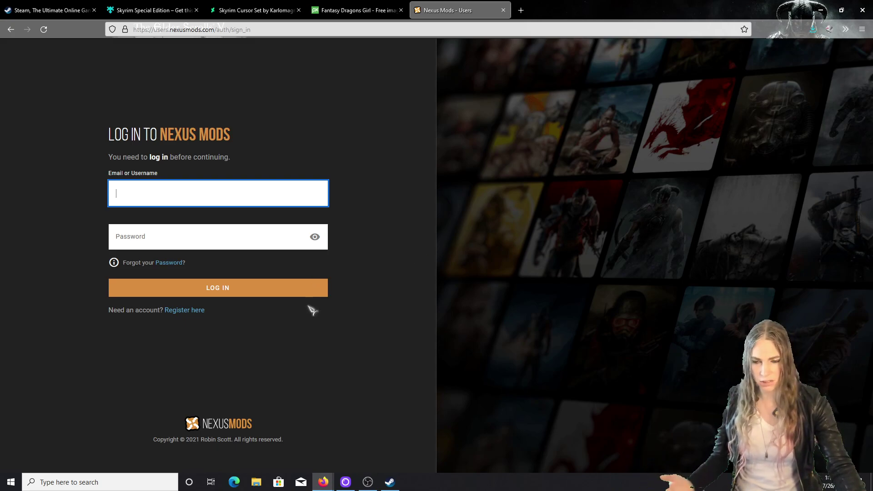
Sign in to Nexus Mods with the account username and password
{"action": "key", "text": "alt+Tab"}
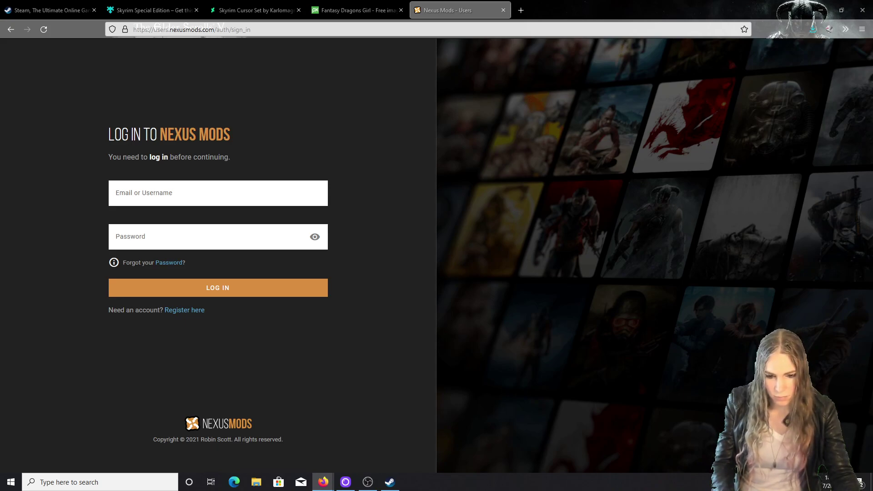
{"action": "left_click", "coordinate": [230, 188]}
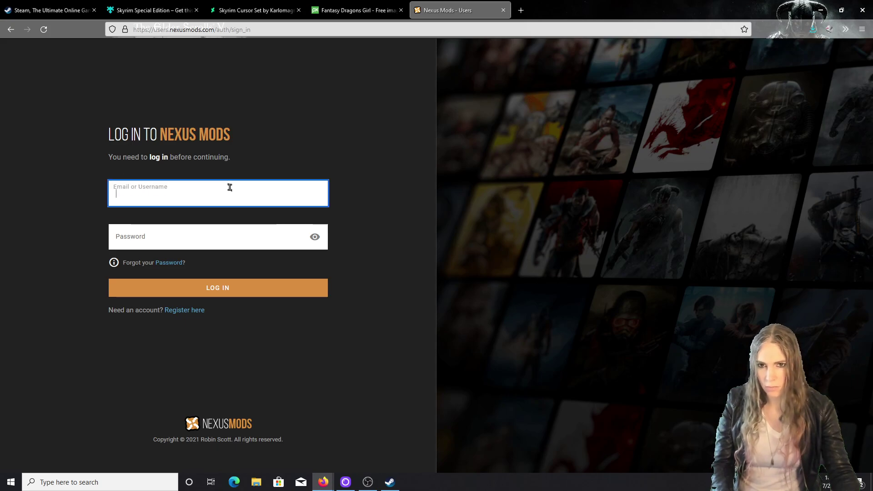
{"action": "type", "text": "mro"}
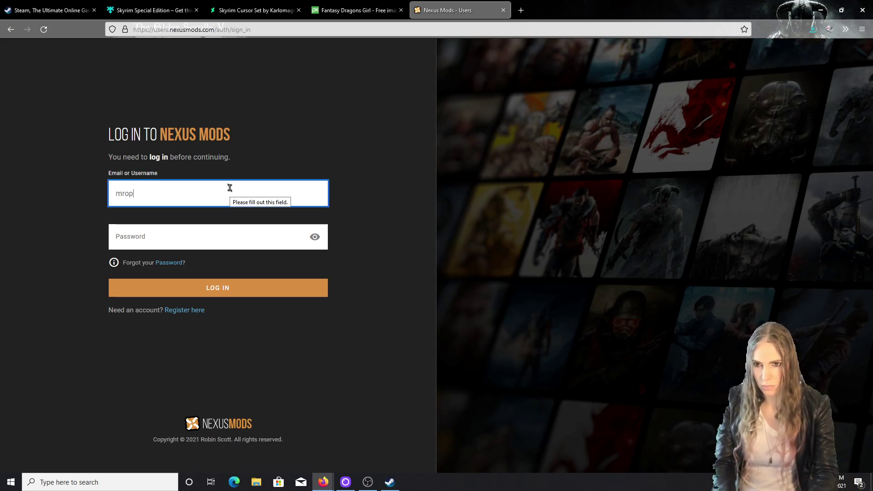
{"action": "type", "text": "wrpurr"}
{"action": "key", "text": "Tab"}
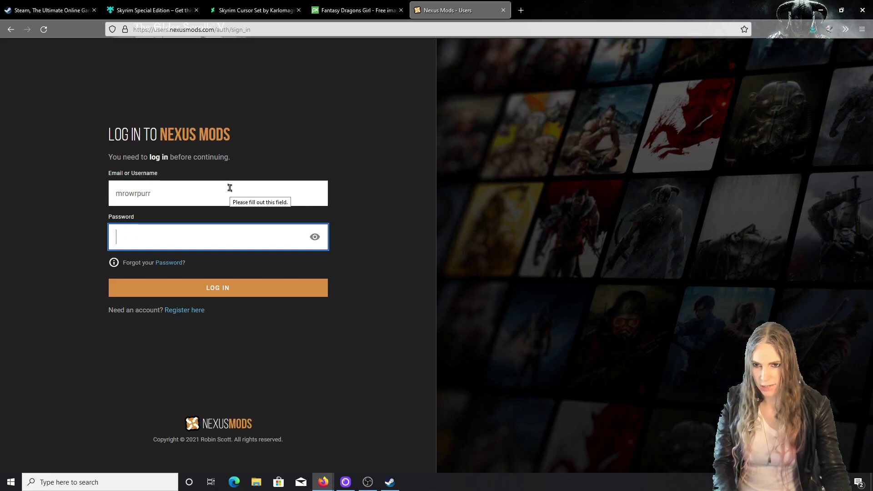
{"action": "type", "text": "************"}
{"action": "left_click", "coordinate": [251, 284]}
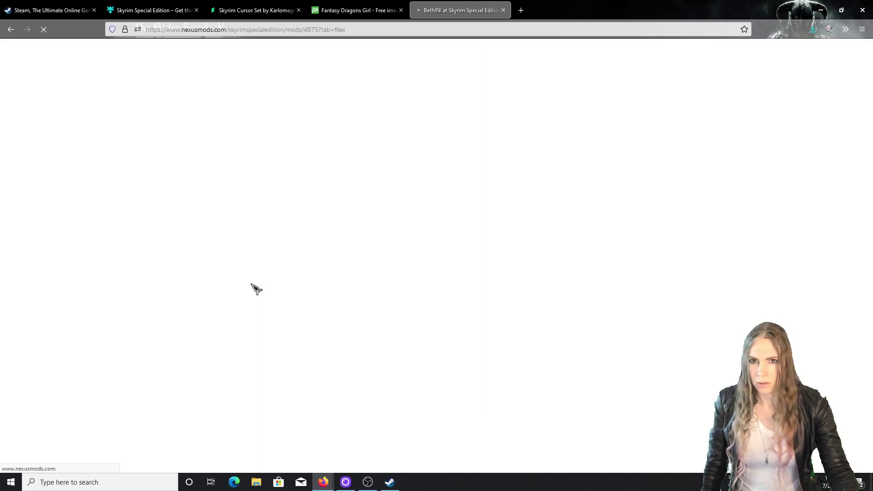
Save the BethINI Standalone Version zip via Manual Download, then minimize Firefox
{"action": "scroll", "coordinate": [221, 395], "scroll_direction": "down", "scroll_amount": 3}
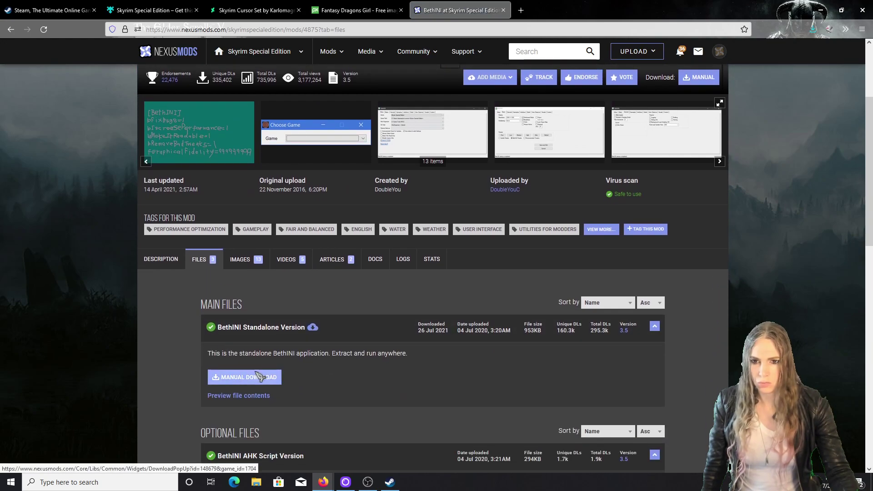
{"action": "left_click", "coordinate": [244, 377]}
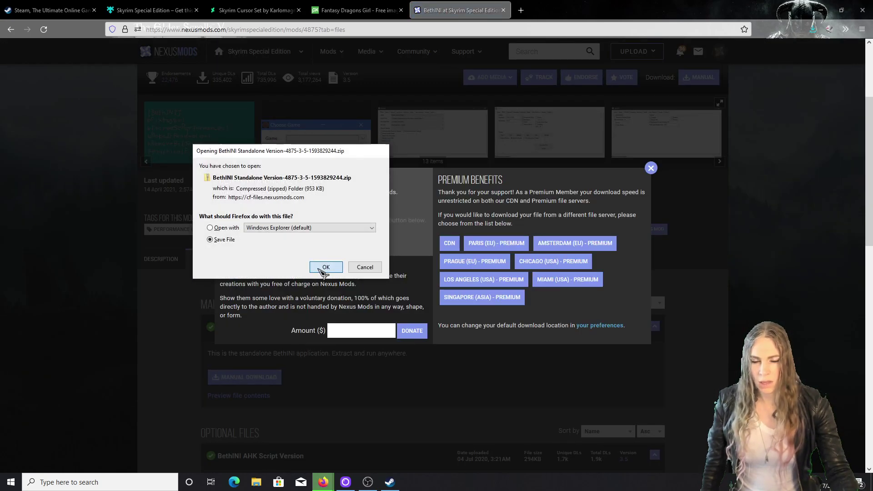
{"action": "left_click", "coordinate": [322, 268]}
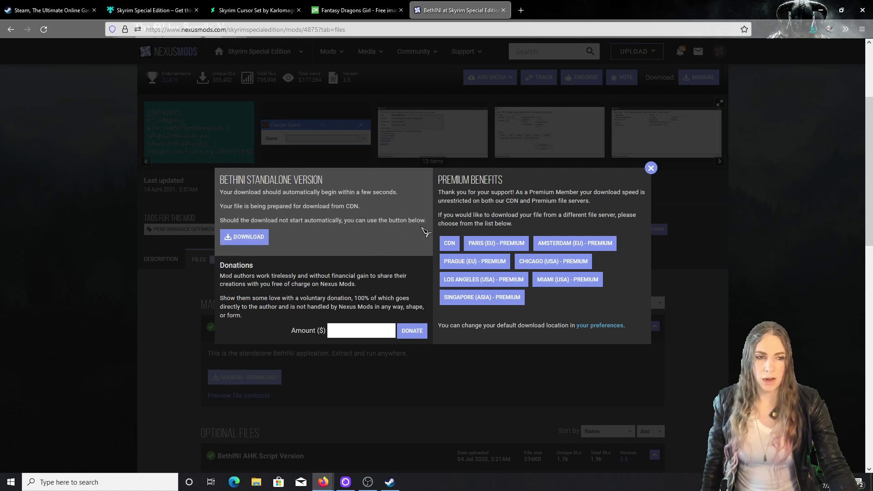
{"action": "left_click", "coordinate": [821, 10]}
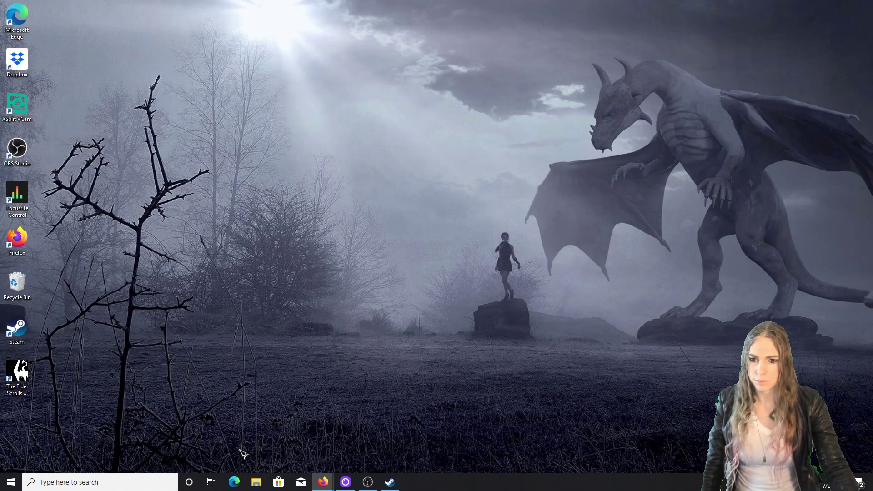
Turn off recent files and frequent folders in Quick access through Folder Options privacy settings
{"action": "left_click", "coordinate": [255, 482]}
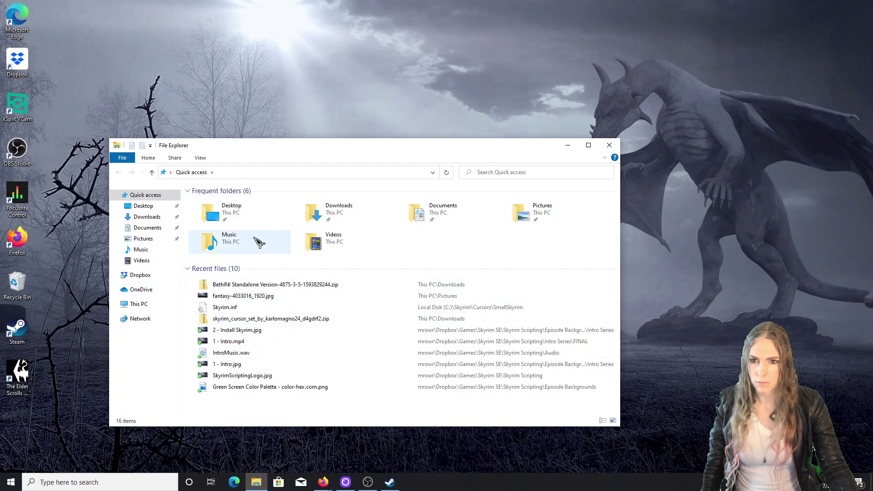
{"action": "right_click", "coordinate": [156, 197]}
{"action": "left_click", "coordinate": [180, 227]}
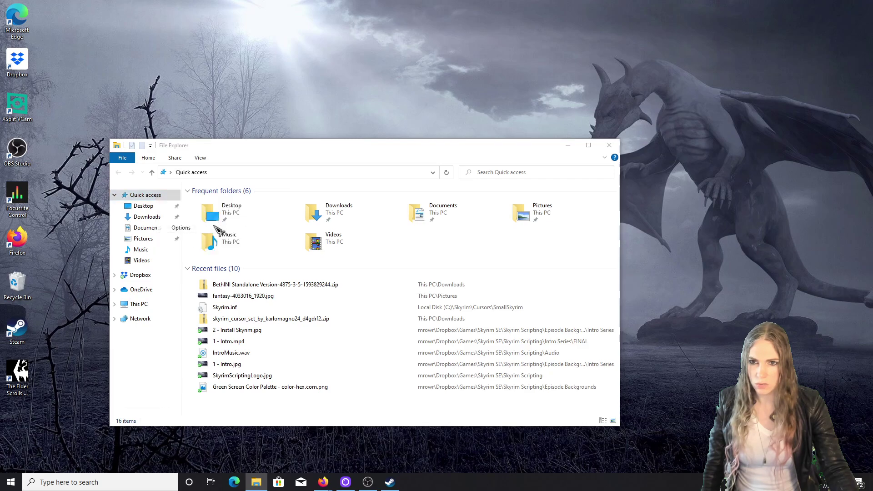
{"action": "left_click", "coordinate": [156, 327]}
{"action": "left_click", "coordinate": [156, 337]}
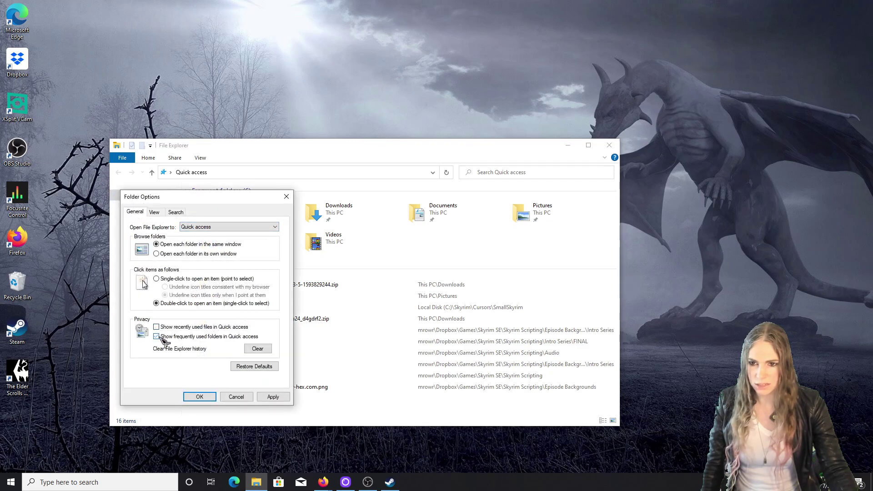
{"action": "left_click", "coordinate": [200, 396]}
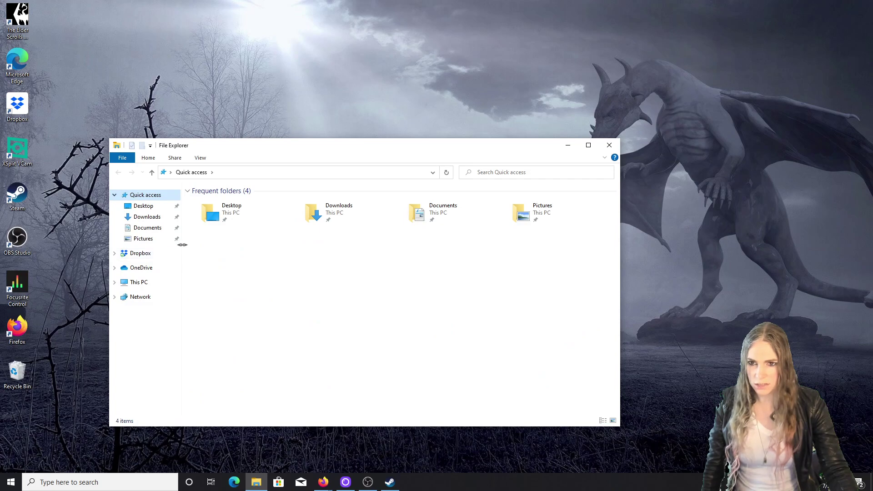
Widen the navigation pane, enlarge the Explorer window, and bring Steam's downloads forward
{"action": "left_click_drag", "start_coordinate": [183, 246], "coordinate": [251, 240]}
{"action": "left_click_drag", "start_coordinate": [373, 152], "coordinate": [400, 75]}
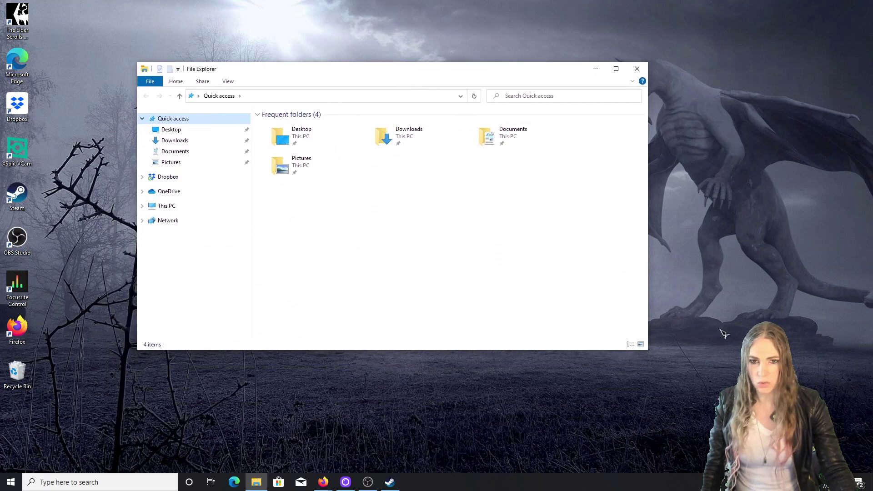
{"action": "left_click_drag", "start_coordinate": [647, 350], "coordinate": [741, 426]}
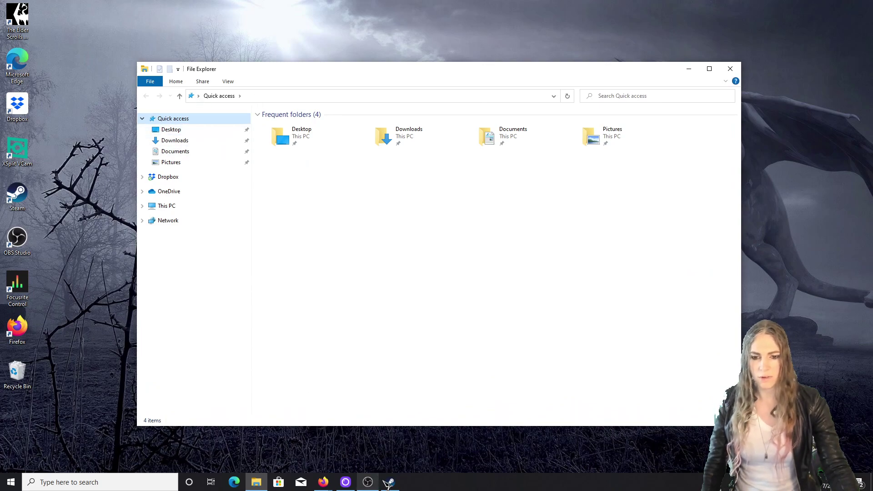
{"action": "mouse_move", "coordinate": [391, 485]}
{"action": "left_click", "coordinate": [389, 437]}
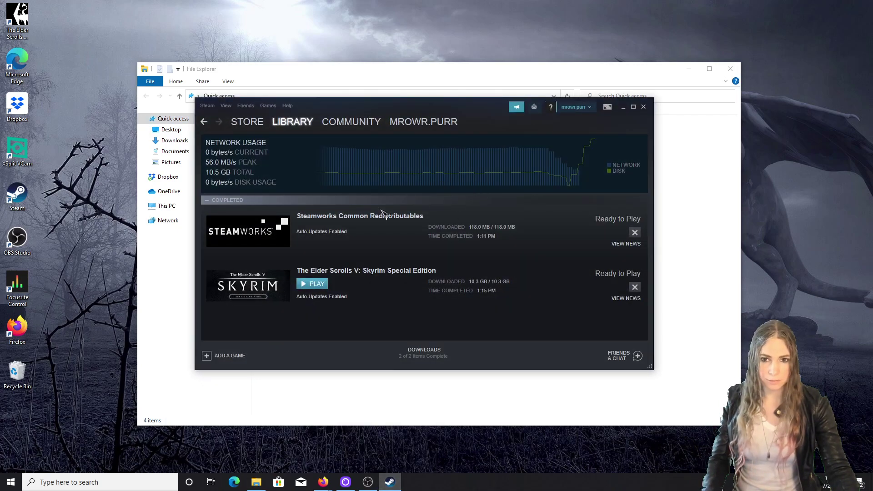
From the Skyrim Special Edition library page, use the gear menu's Manage > Browse local files
{"action": "left_click", "coordinate": [276, 285]}
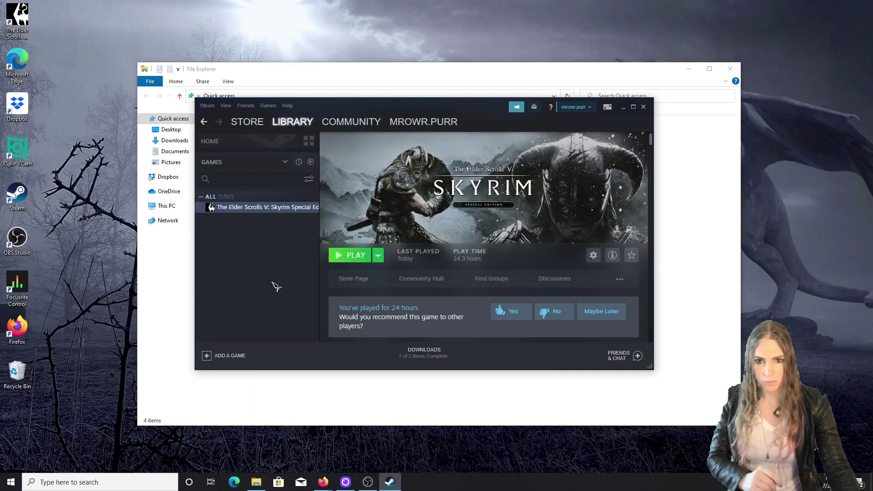
{"action": "left_click", "coordinate": [593, 256]}
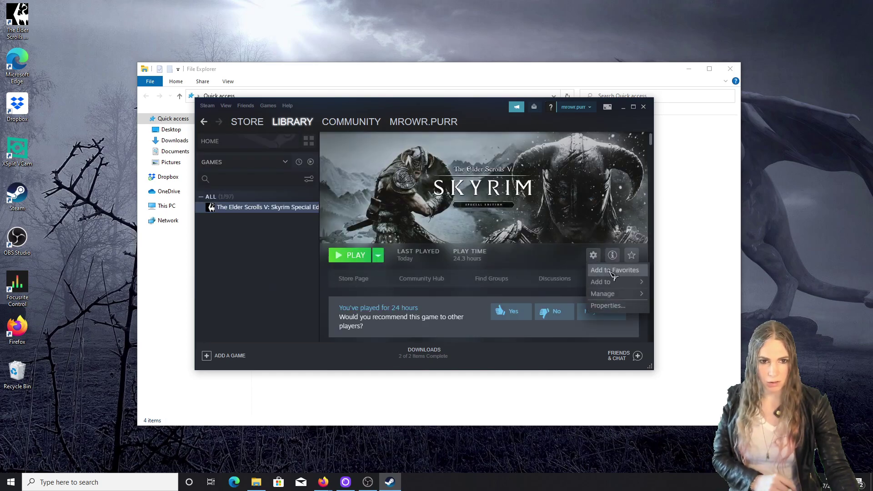
{"action": "left_click", "coordinate": [608, 306]}
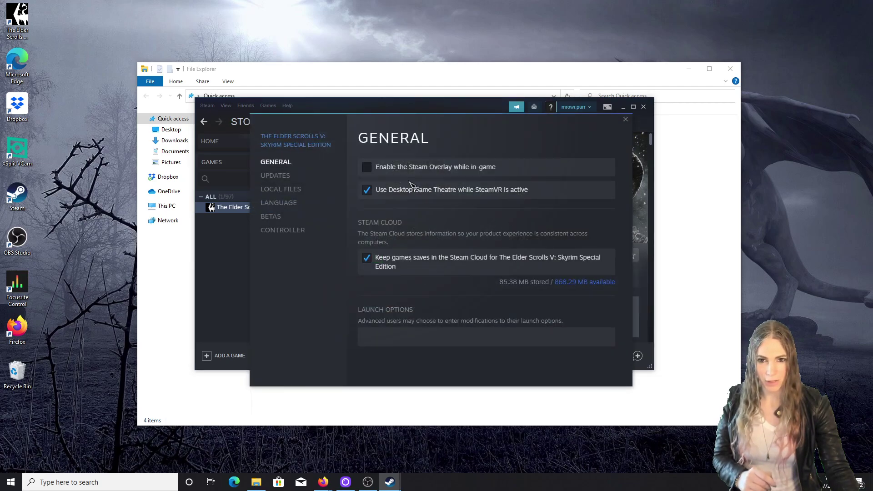
{"action": "left_click", "coordinate": [625, 120]}
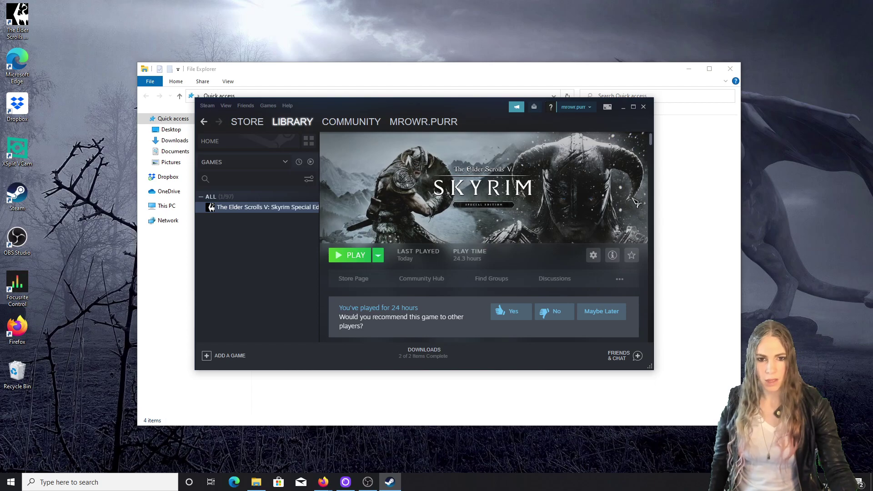
{"action": "left_click", "coordinate": [593, 256]}
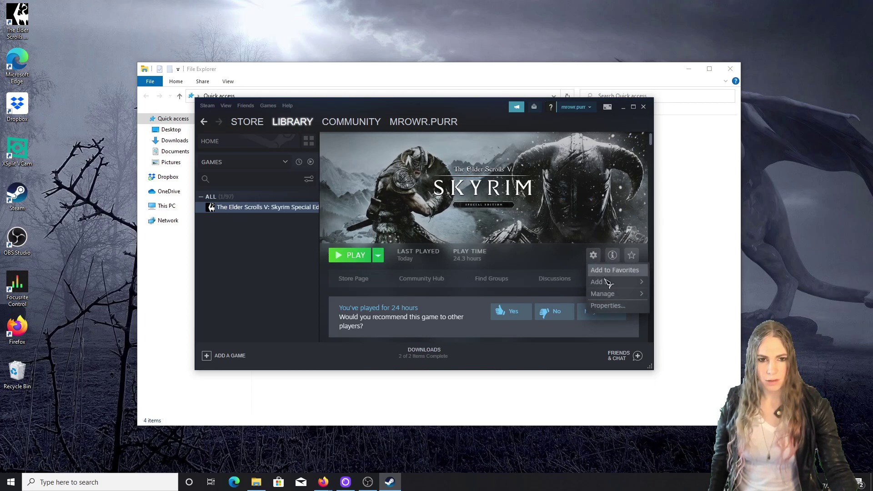
{"action": "mouse_move", "coordinate": [611, 295]}
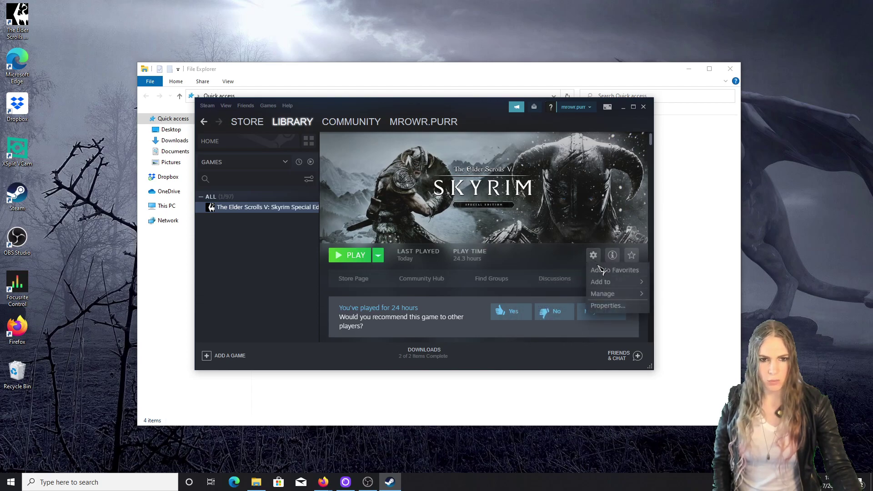
{"action": "left_click", "coordinate": [552, 306]}
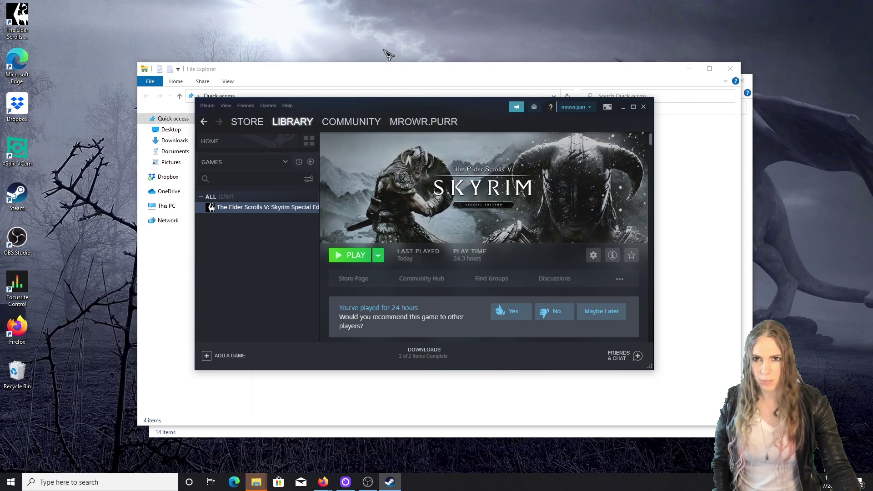
{"action": "left_click", "coordinate": [260, 481]}
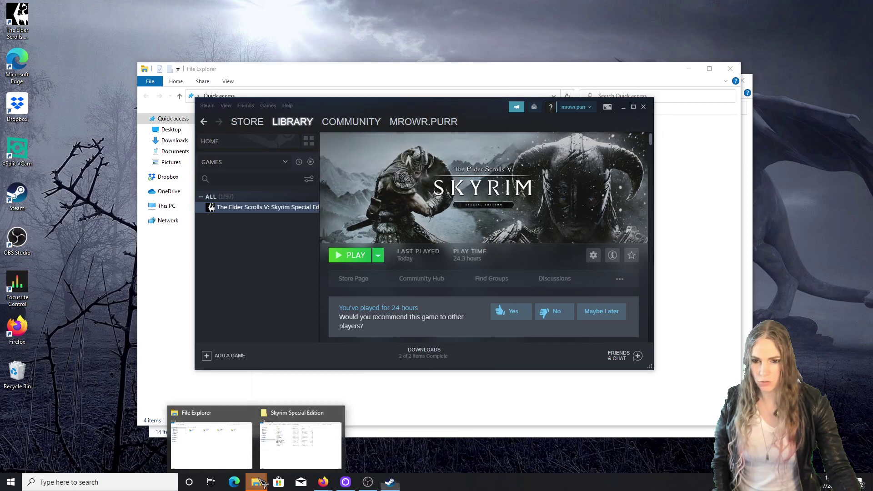
Bring the Skyrim Special Edition folder window forward and look inside its Data folder
{"action": "left_click", "coordinate": [284, 448]}
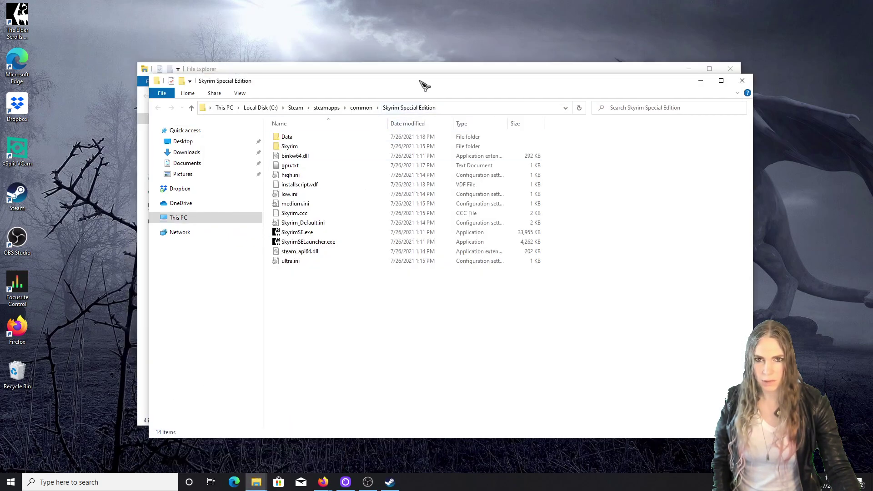
{"action": "left_click_drag", "start_coordinate": [424, 85], "coordinate": [439, 41]}
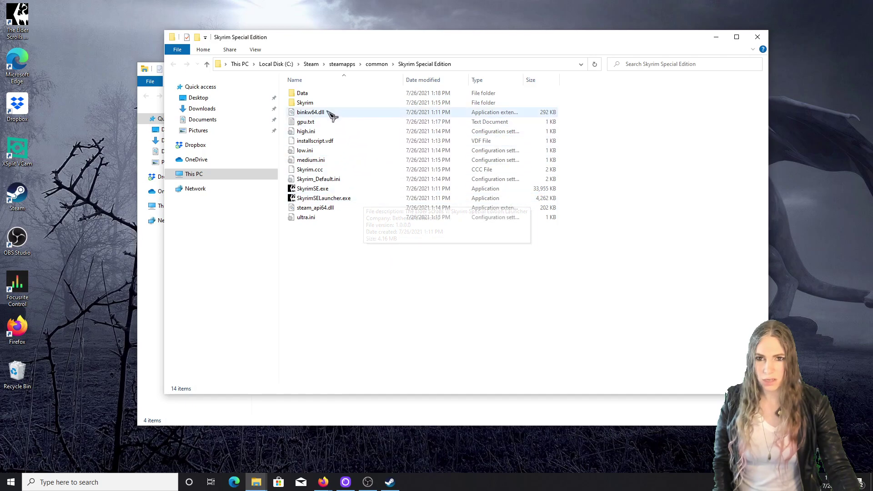
{"action": "left_click", "coordinate": [321, 94]}
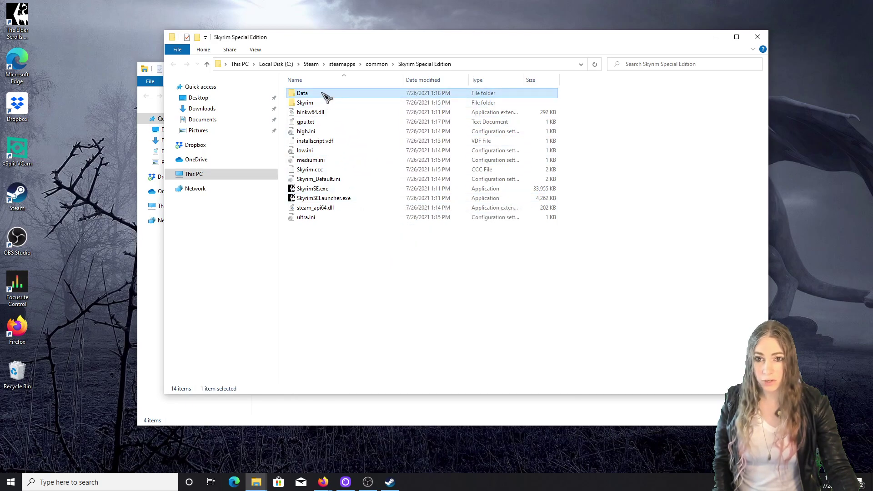
{"action": "double_click", "coordinate": [325, 96]}
{"action": "left_click_drag", "start_coordinate": [384, 353], "coordinate": [234, 90]}
Go up to the common folder and pin Skyrim Special Edition to Quick access
{"action": "left_click", "coordinate": [173, 64]}
{"action": "left_click", "coordinate": [377, 64]}
{"action": "left_click_drag", "start_coordinate": [230, 140], "coordinate": [226, 95]}
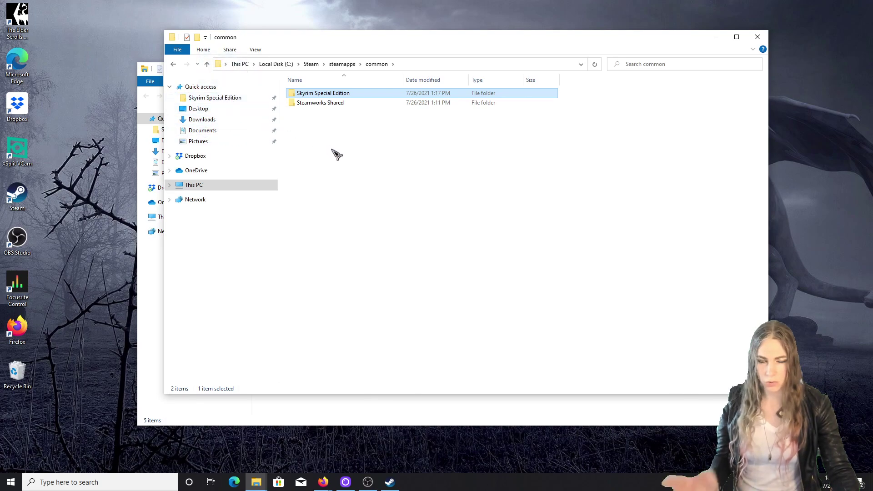
Pin C:\Skyrim to the top of Quick access
{"action": "left_click", "coordinate": [200, 187]}
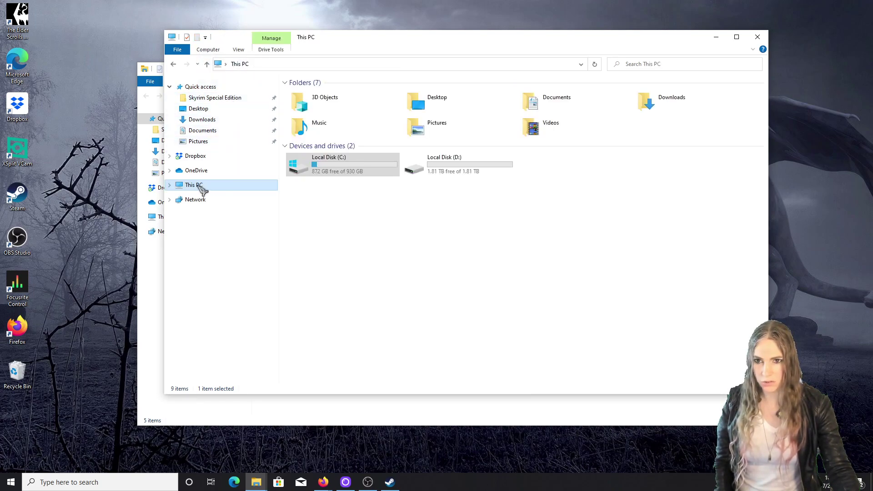
{"action": "double_click", "coordinate": [332, 166]}
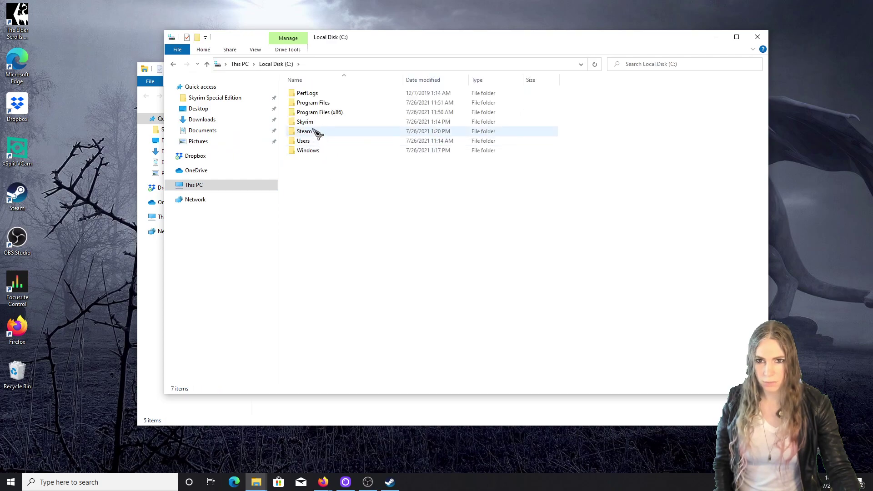
{"action": "left_click_drag", "start_coordinate": [312, 122], "coordinate": [228, 91]}
{"action": "left_click_drag", "start_coordinate": [195, 152], "coordinate": [211, 92]}
Create a new folder named Tools inside C:\Skyrim
{"action": "left_click", "coordinate": [220, 98]}
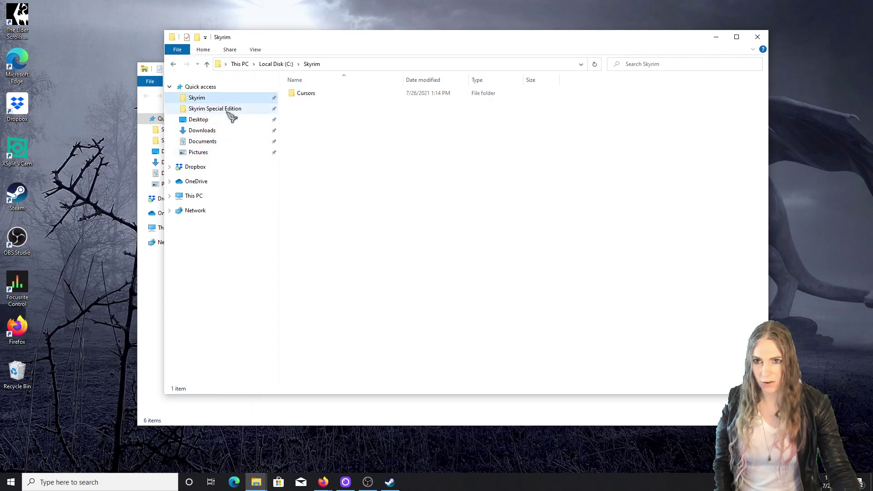
{"action": "right_click", "coordinate": [318, 131]}
{"action": "mouse_move", "coordinate": [409, 252]}
{"action": "left_click", "coordinate": [437, 253]}
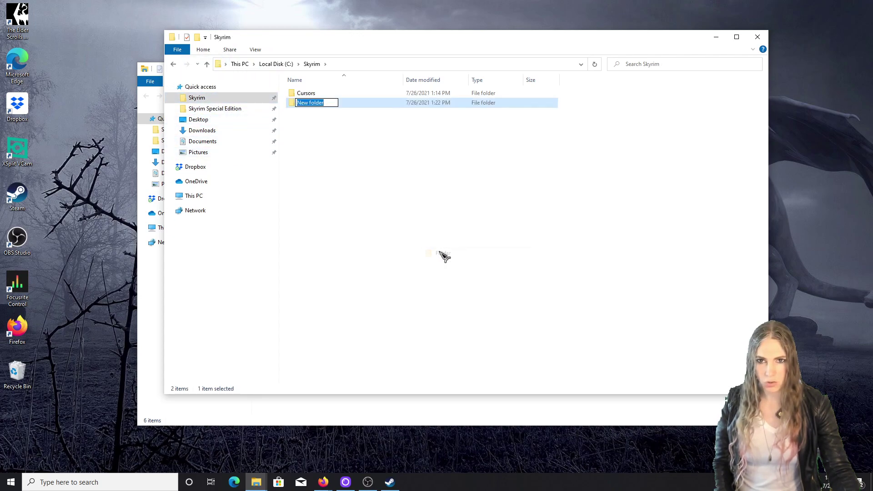
{"action": "type", "text": "Tools"}
{"action": "key", "text": "Return"}
{"action": "key", "text": "Return"}
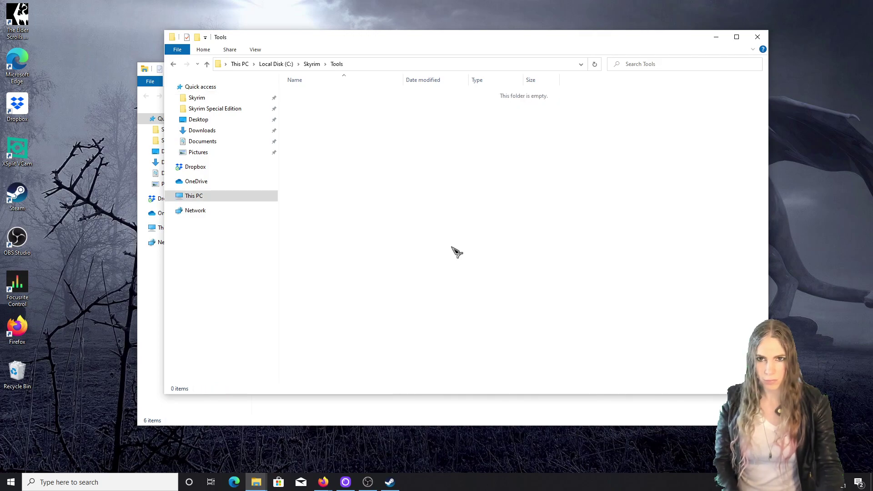
Copy the BethINI Standalone folder from the downloaded zip into C:\Skyrim\Tools
{"action": "left_click", "coordinate": [450, 421]}
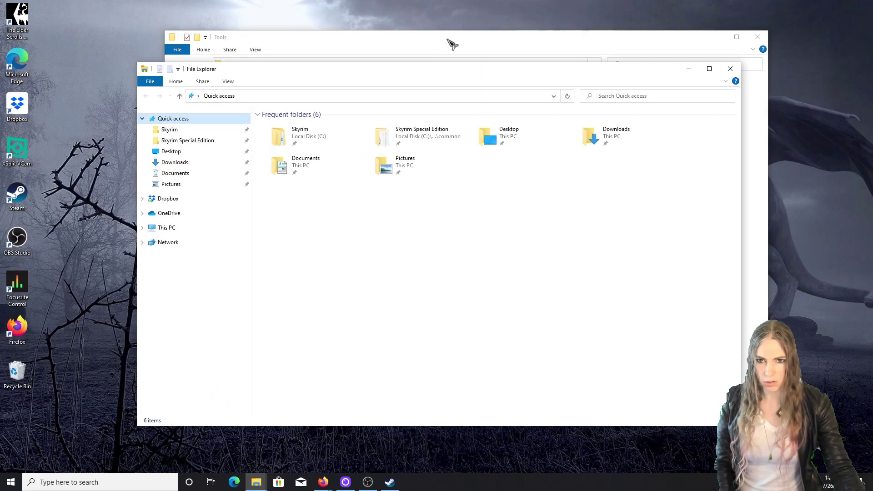
{"action": "left_click_drag", "start_coordinate": [463, 80], "coordinate": [399, 111]}
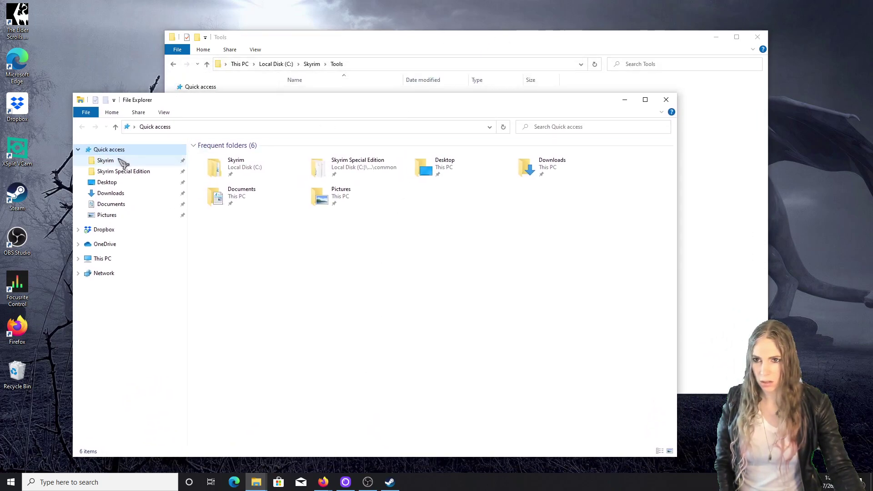
{"action": "left_click", "coordinate": [131, 194]}
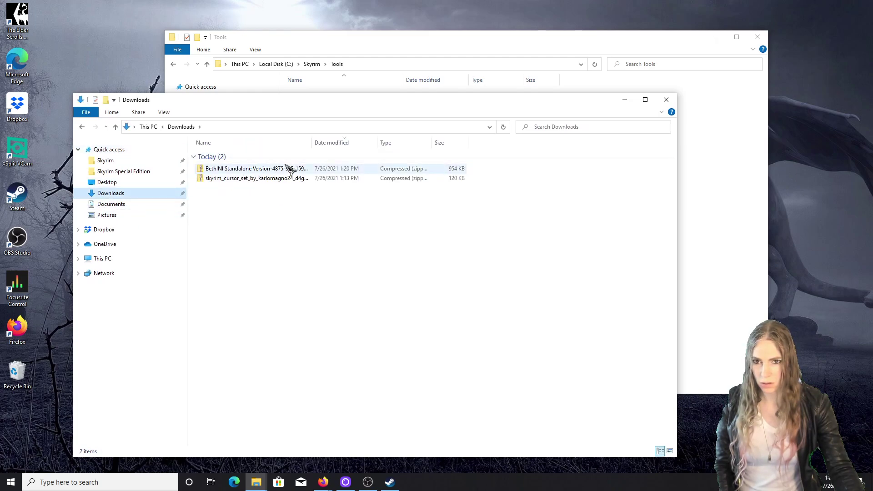
{"action": "double_click", "coordinate": [288, 169]}
{"action": "left_click_drag", "start_coordinate": [249, 159], "coordinate": [725, 221]}
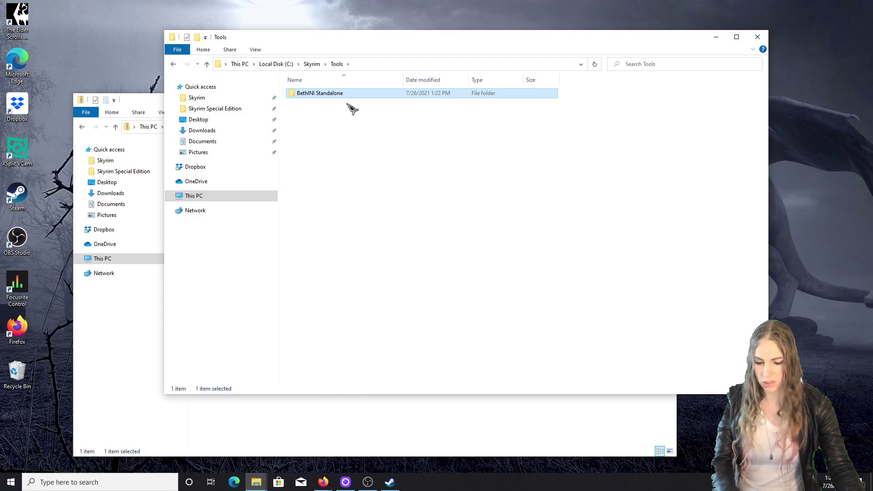
Rename the extracted folder from BethINI Standalone to BethINI and open it
{"action": "key", "text": "F2"}
{"action": "key", "text": "End"}
{"action": "key", "text": "BackSpace"}
{"action": "key", "text": "BackSpace"}
{"action": "key", "text": "BackSpace"}
{"action": "key", "text": "BackSpace"}
{"action": "key", "text": "BackSpace"}
{"action": "key", "text": "BackSpace"}
{"action": "key", "text": "BackSpace"}
{"action": "key", "text": "BackSpace"}
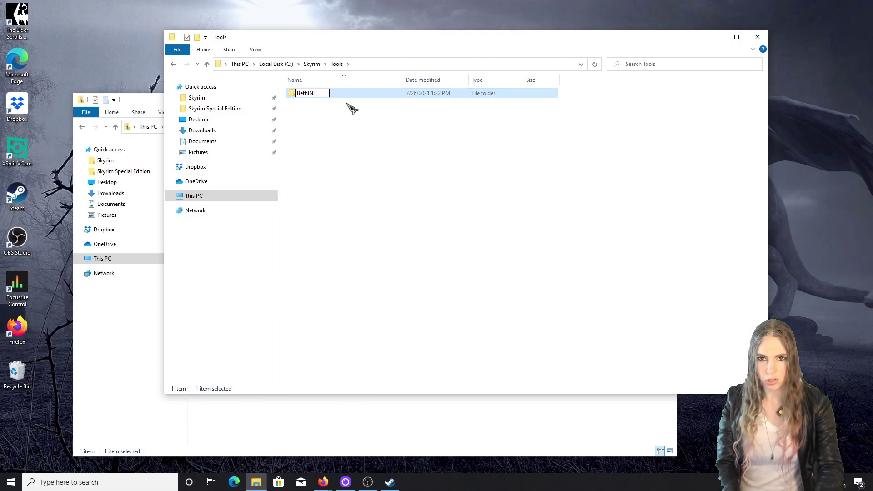
{"action": "key", "text": "Return"}
{"action": "key", "text": "Return"}
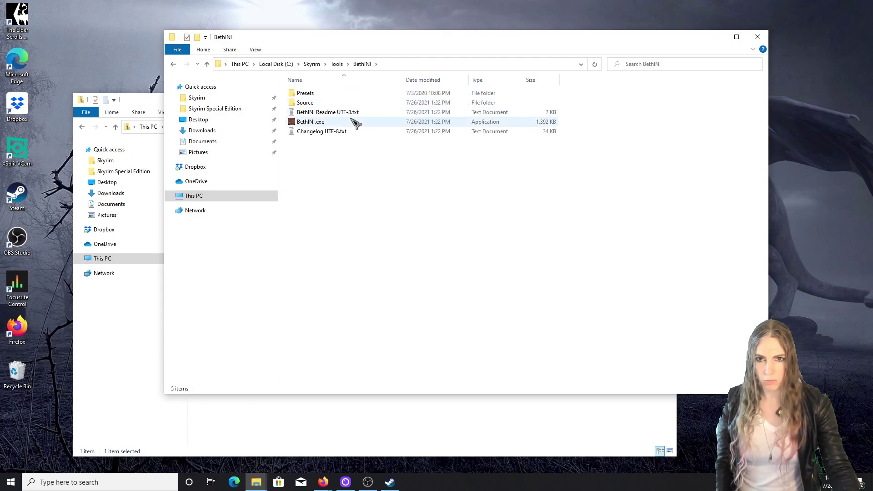
Launch BethINI, choose Skyrim Special Edition, enable Recommended Tweaks, and apply the High preset
{"action": "double_click", "coordinate": [310, 122]}
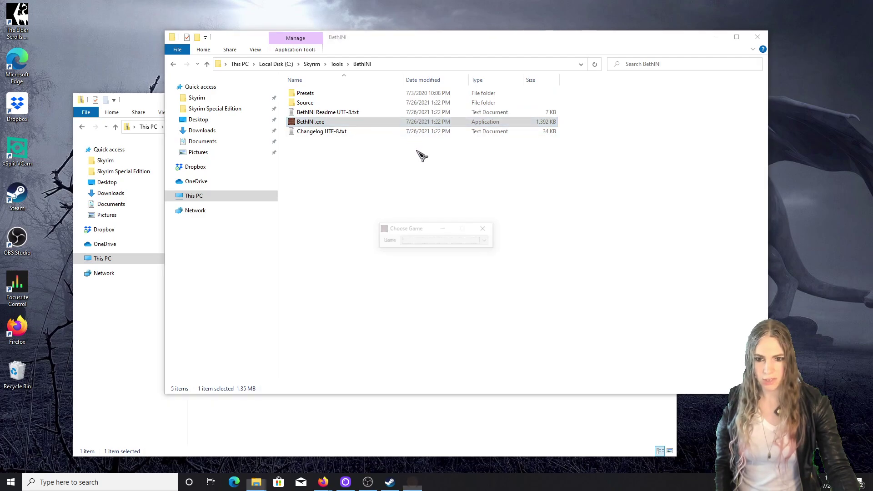
{"action": "left_click", "coordinate": [455, 241]}
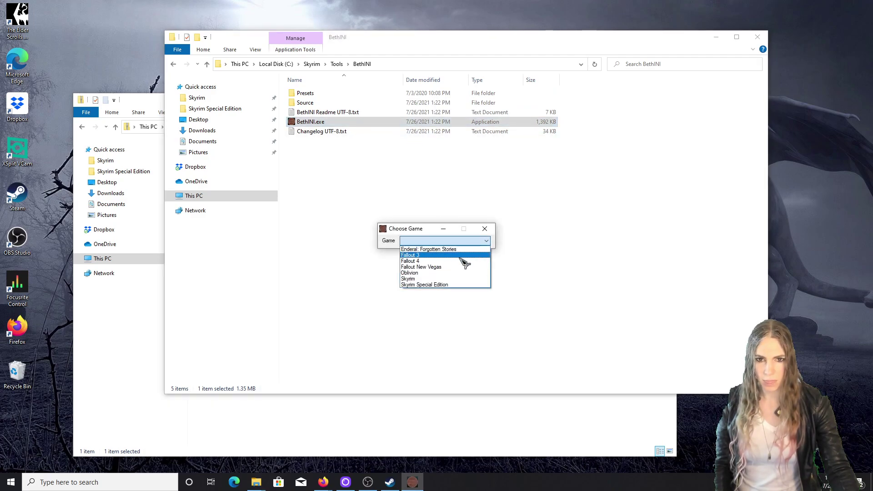
{"action": "left_click", "coordinate": [468, 287]}
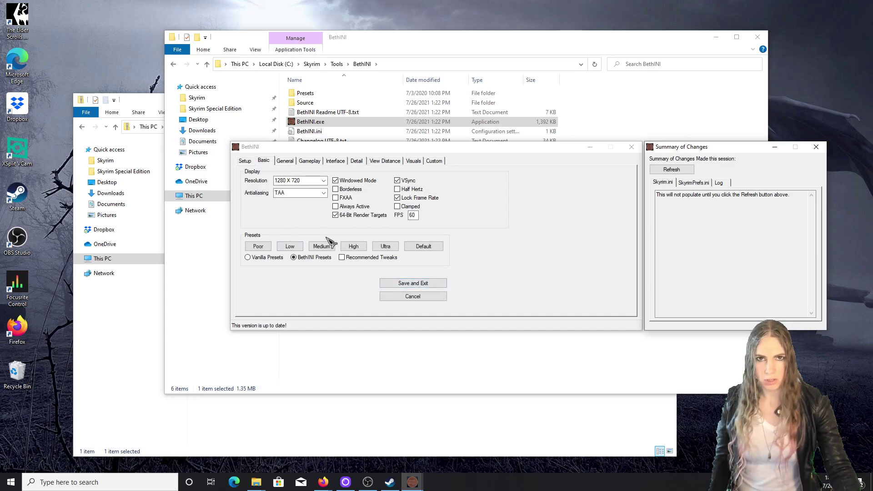
{"action": "left_click", "coordinate": [354, 258]}
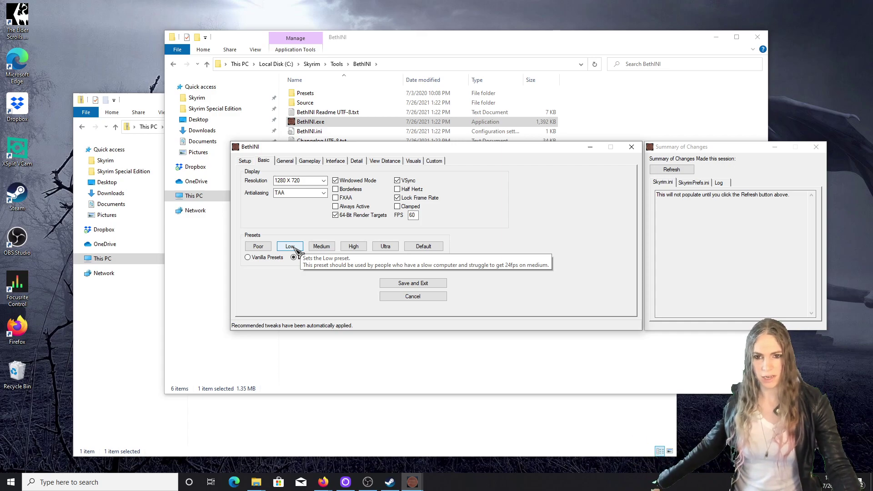
{"action": "left_click", "coordinate": [354, 249]}
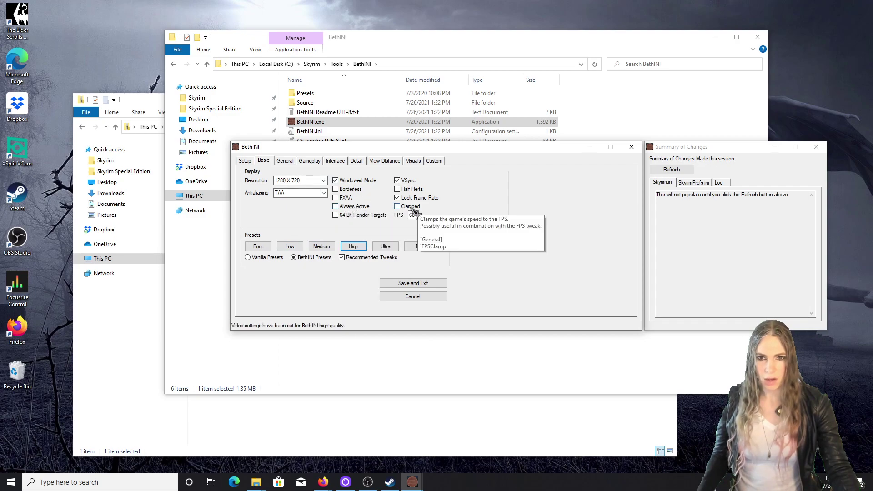
Review the Gameplay and General tabs and close the Summary of Changes window
{"action": "left_click", "coordinate": [310, 162]}
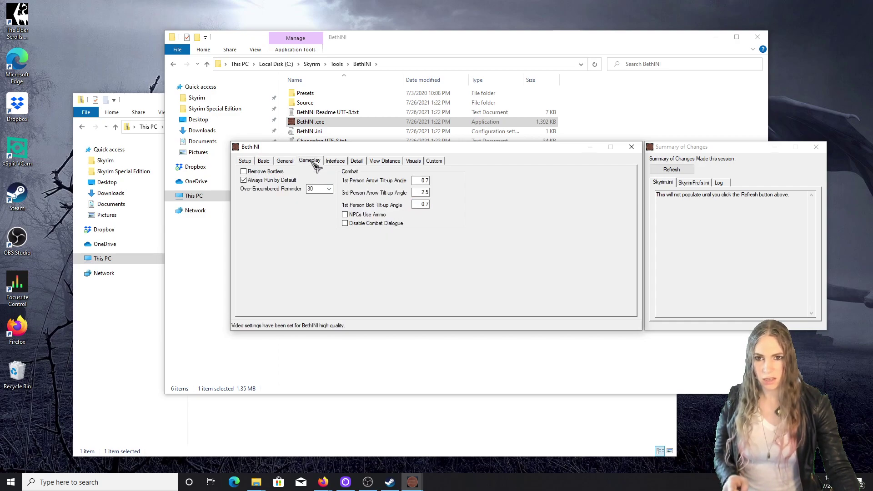
{"action": "left_click", "coordinate": [286, 162]}
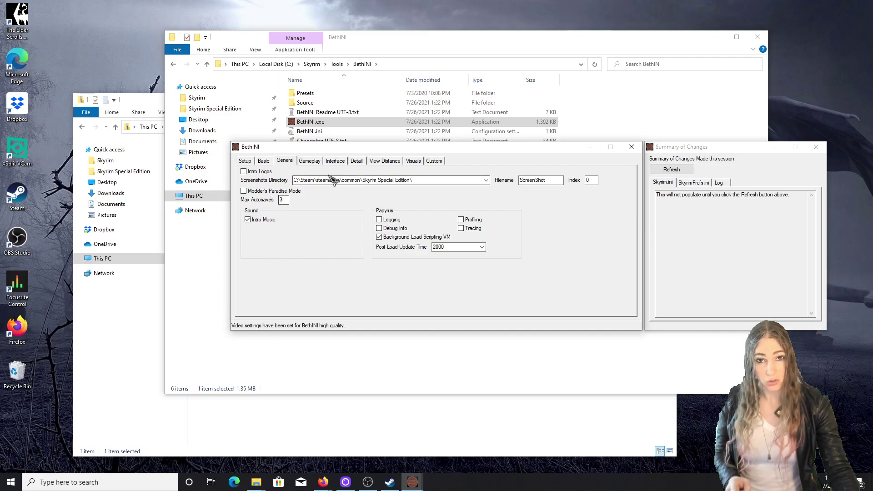
{"action": "left_click", "coordinate": [816, 147]}
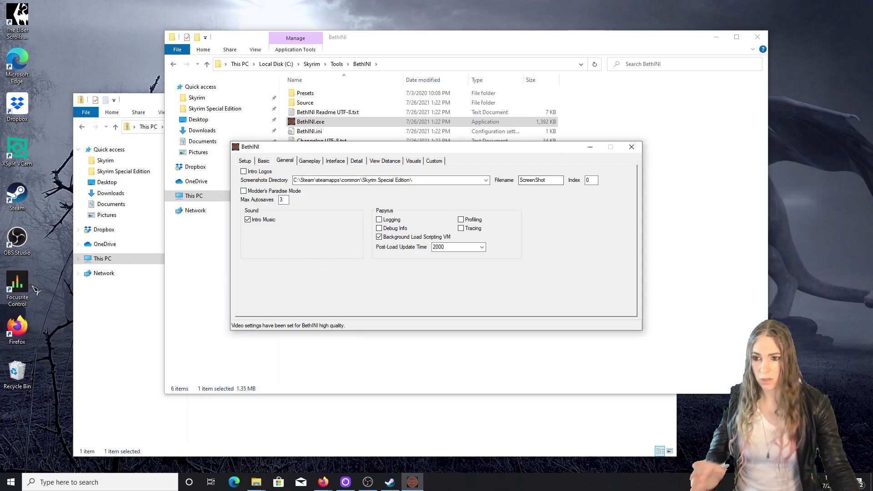
{"action": "double_click", "coordinate": [18, 18]}
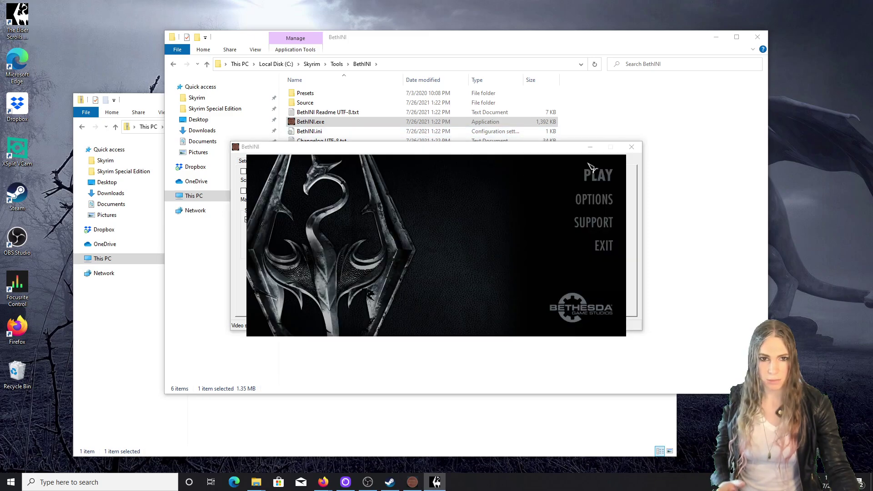
Start the game and teleport to the Winking Skeever with coc solitudewinkingskeever
{"action": "left_click", "coordinate": [597, 175]}
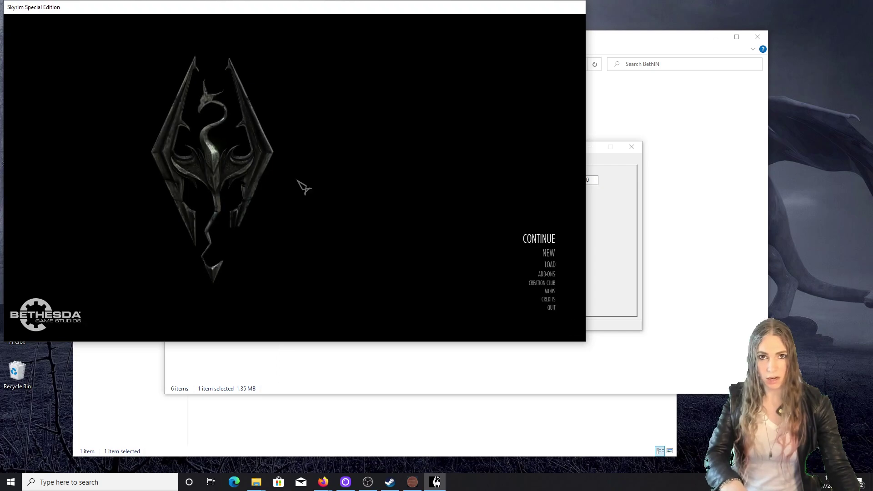
{"action": "key", "text": "grave"}
{"action": "type", "text": "coc"}
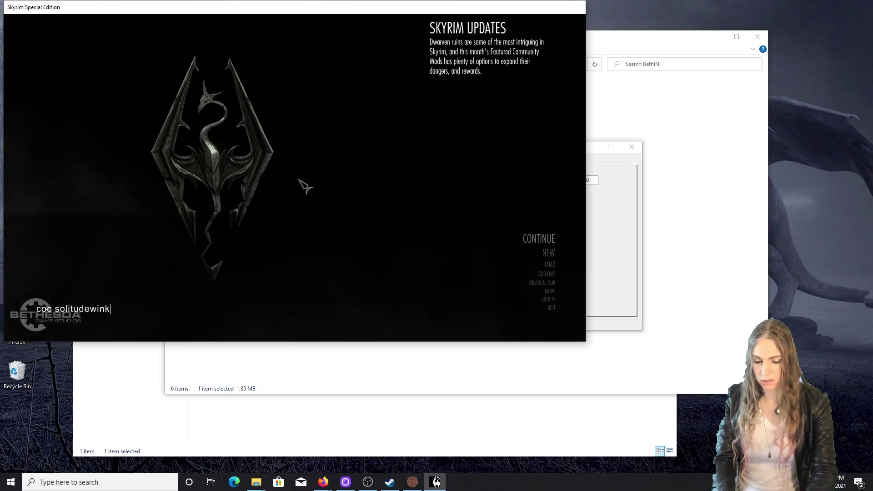
{"action": "type", "text": "solitudewinkingskeever"}
{"action": "key", "text": "Return"}
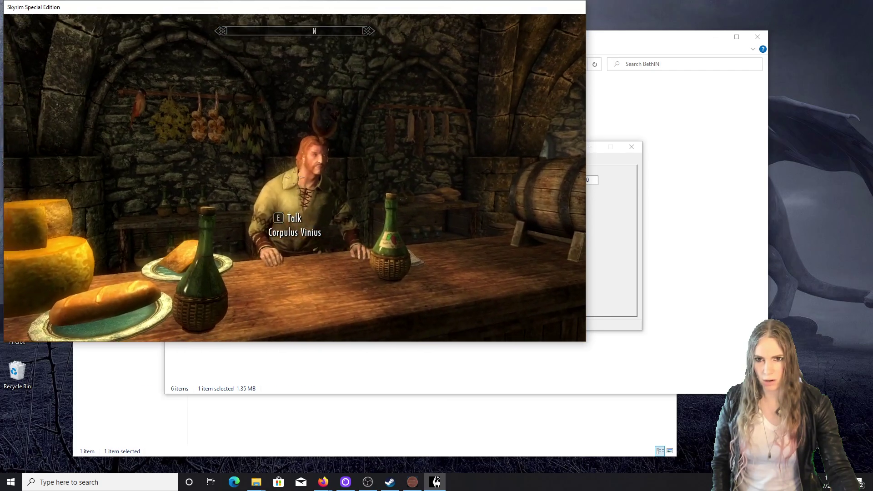
Ask Corpulus Vinius about the tavern's name, then quit the game with qqq
{"action": "key", "text": "e"}
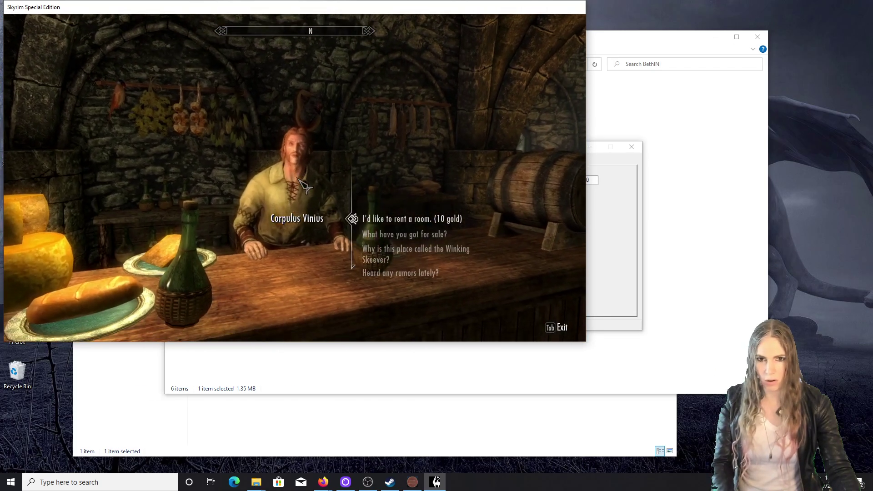
{"action": "left_click", "coordinate": [384, 257]}
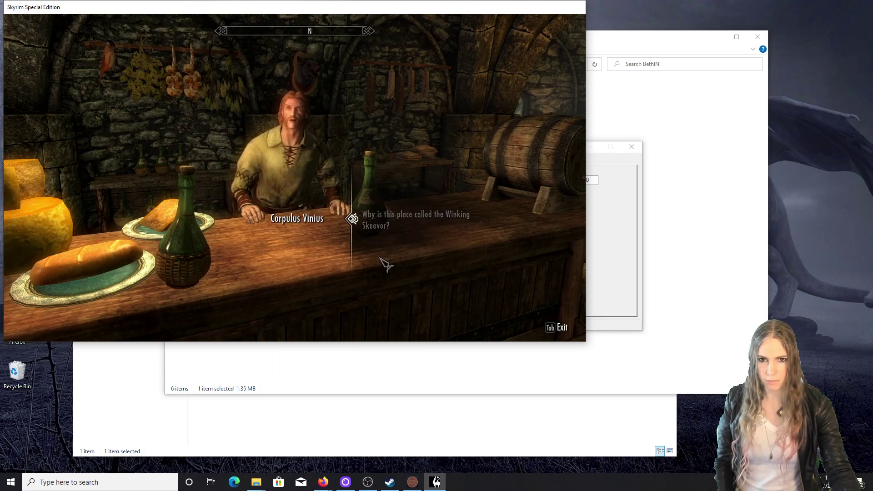
{"action": "key", "text": "grave"}
{"action": "type", "text": "qqq"}
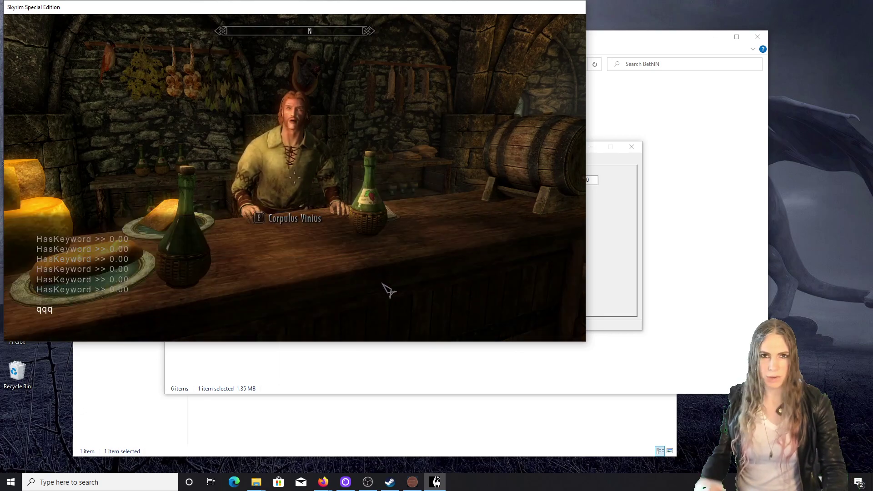
{"action": "key", "text": "Return"}
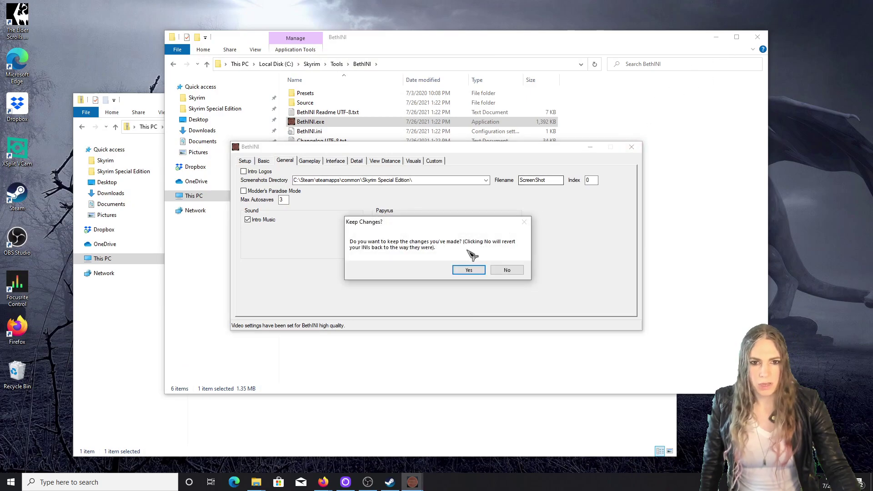
Decline keeping changes to revert the INIs, then relaunch BethINI and Save and Exit with Recommended Tweaks
{"action": "left_click", "coordinate": [505, 270]}
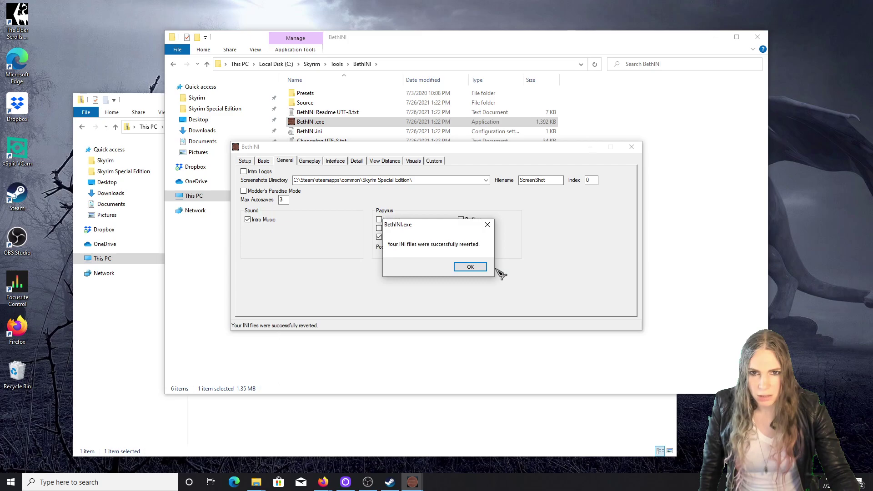
{"action": "left_click", "coordinate": [483, 270]}
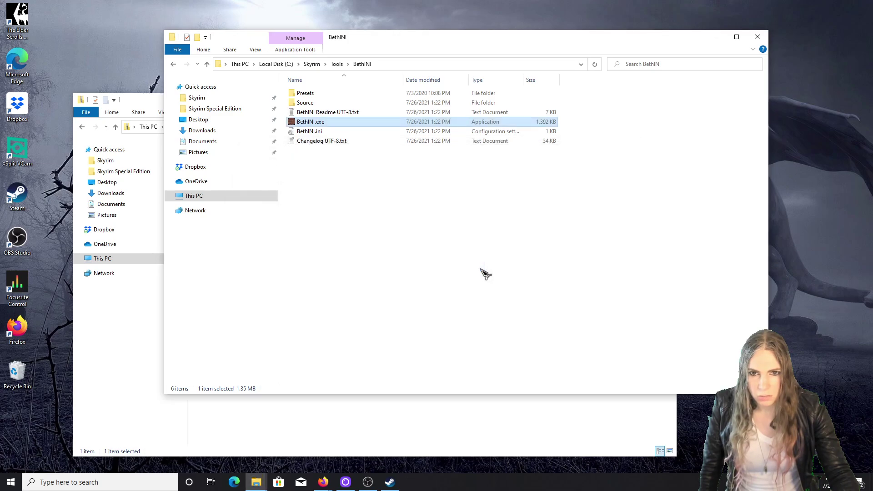
{"action": "double_click", "coordinate": [329, 122]}
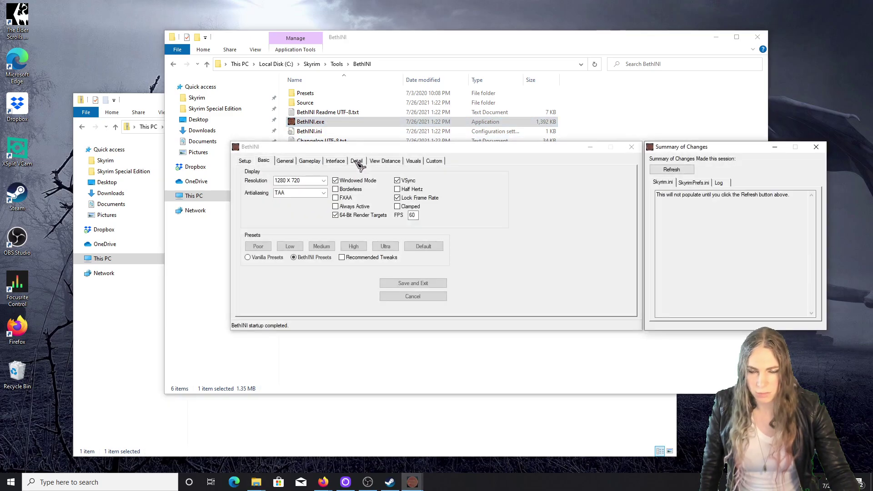
{"action": "left_click", "coordinate": [362, 257]}
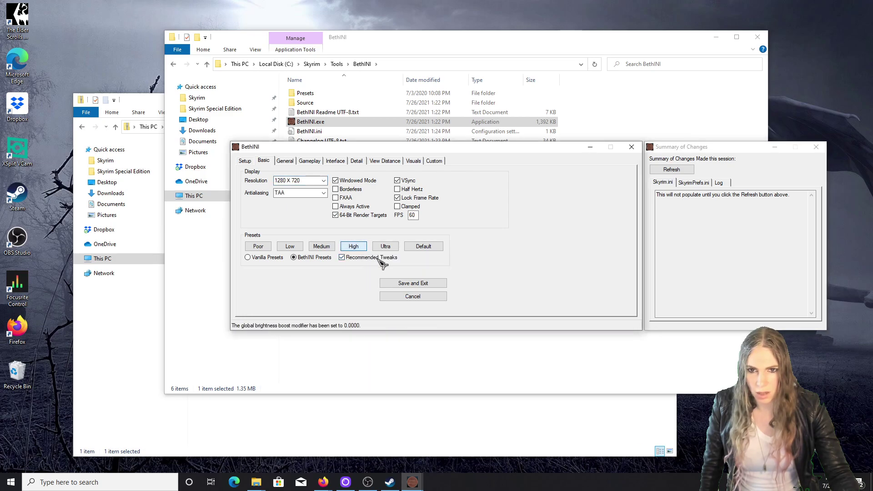
{"action": "left_click", "coordinate": [408, 284]}
Reopen BethINI, close it declining to keep changes, and close both Explorer windows
{"action": "double_click", "coordinate": [336, 123]}
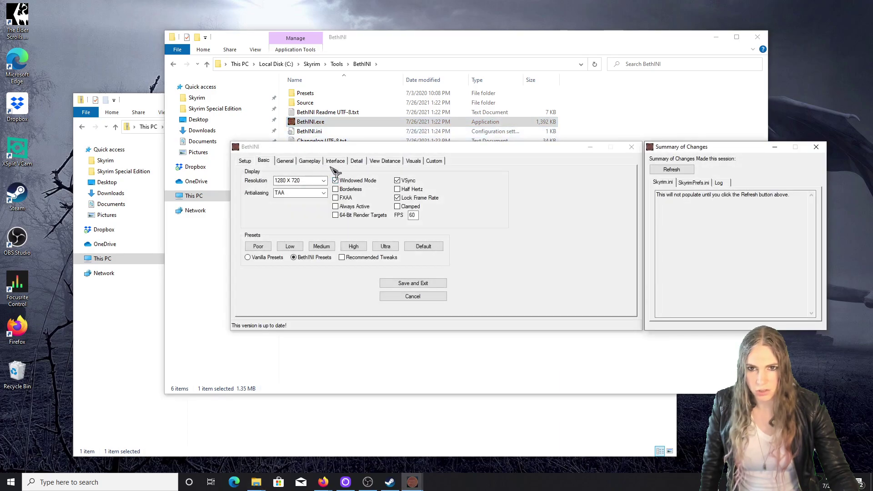
{"action": "left_click", "coordinate": [293, 162]}
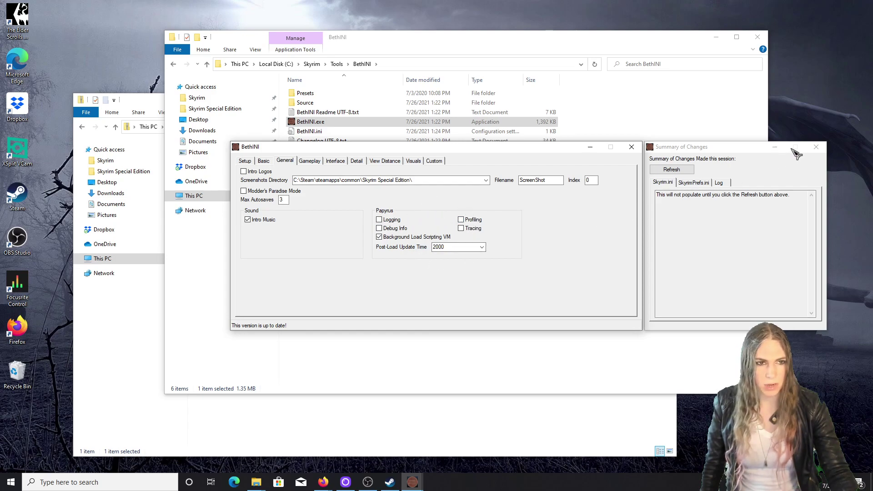
{"action": "left_click", "coordinate": [816, 147]}
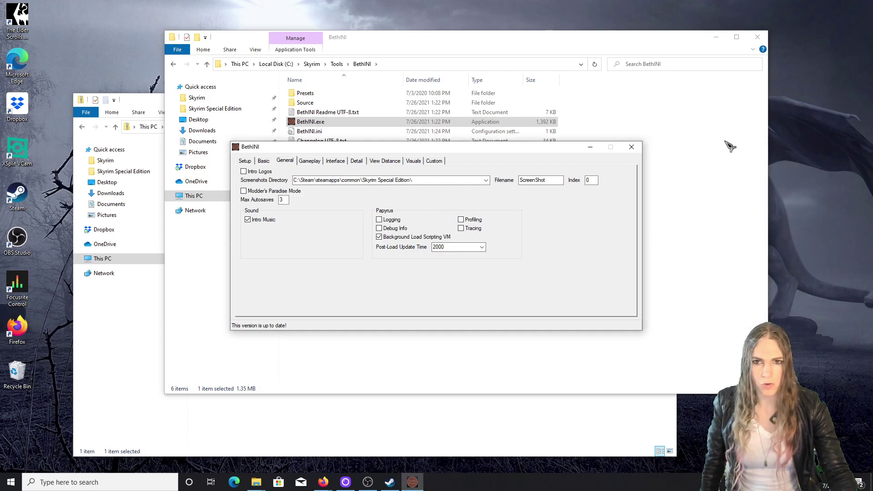
{"action": "left_click", "coordinate": [631, 146]}
{"action": "left_click", "coordinate": [506, 269]}
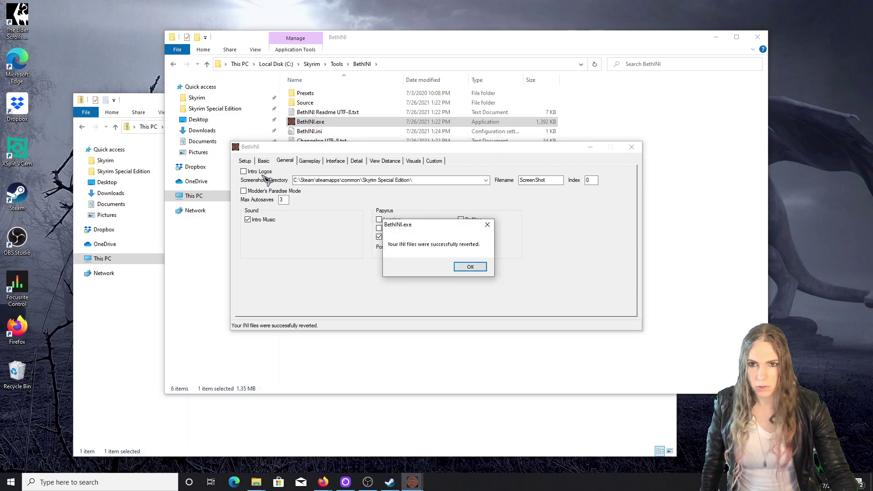
{"action": "left_click", "coordinate": [467, 267]}
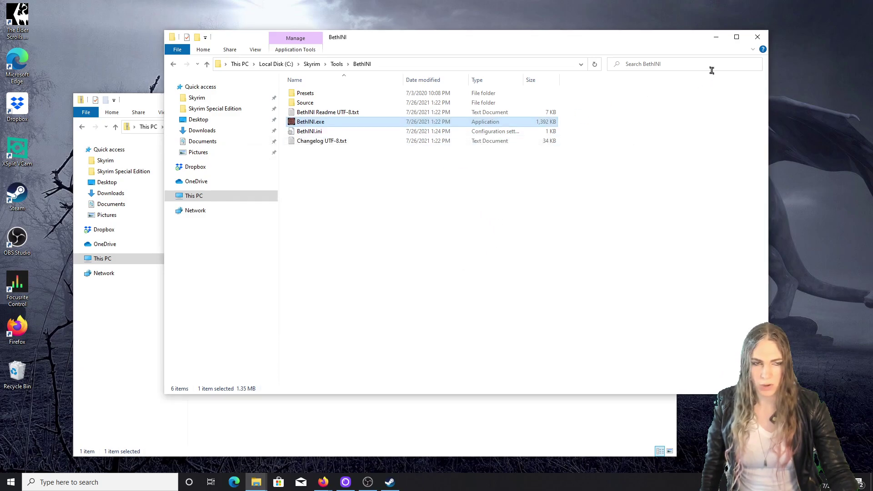
{"action": "left_click", "coordinate": [757, 36]}
{"action": "left_click", "coordinate": [666, 100]}
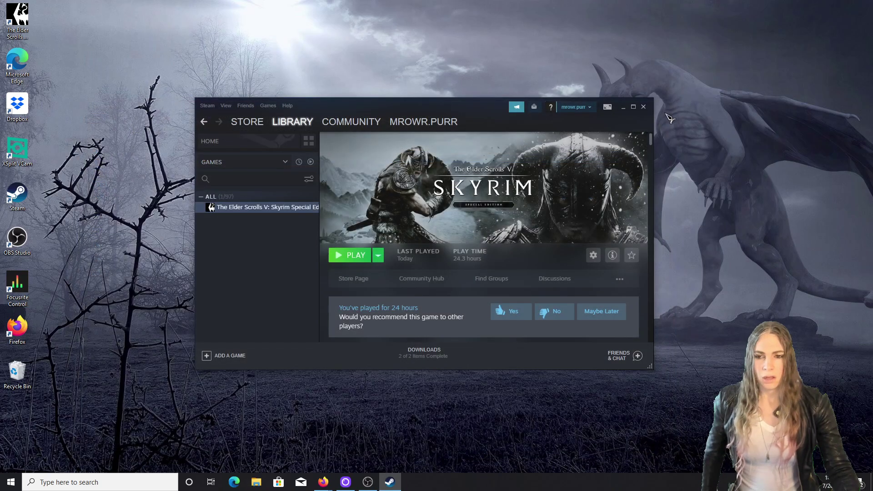